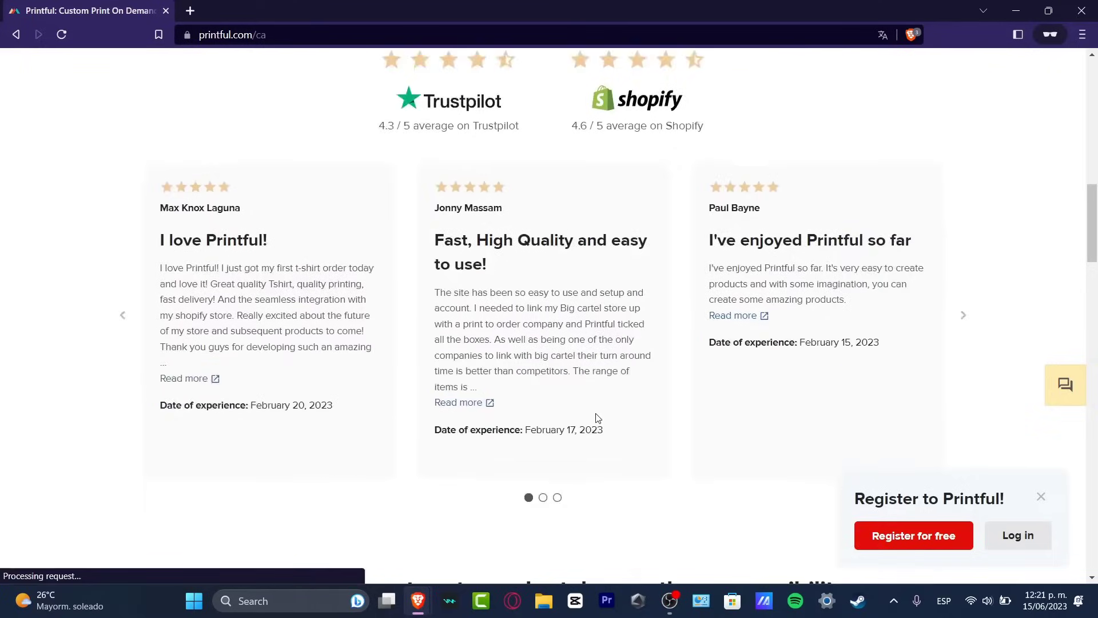
Start a free Printful registration and open the form for signing up with an email address.
scroll(594, 417, up, 3)
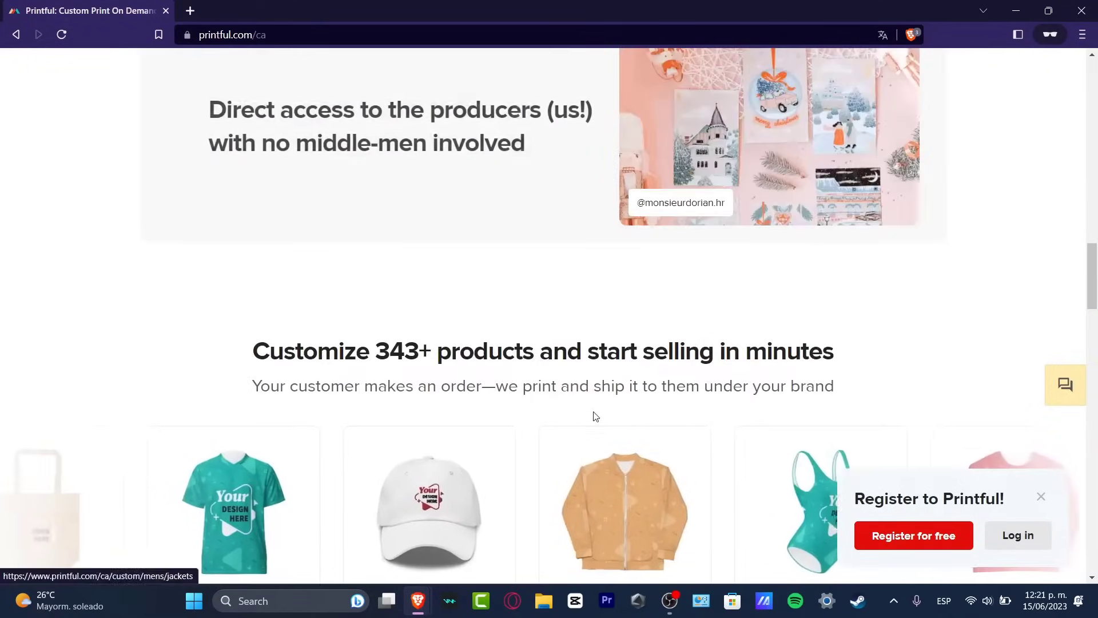
scroll(583, 409, down, 3)
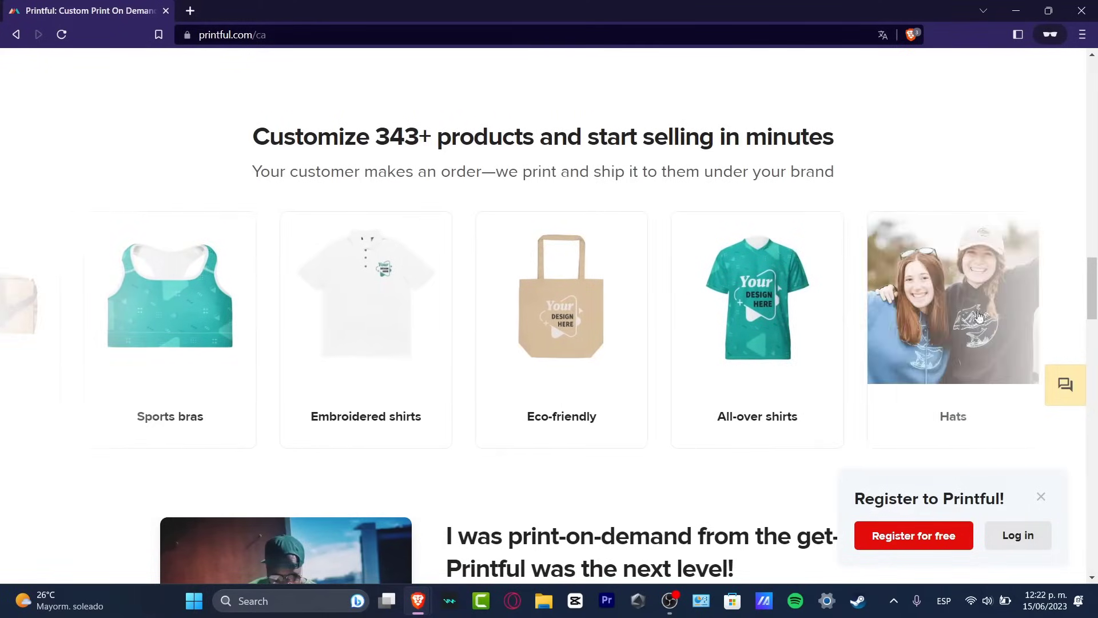
click(910, 537)
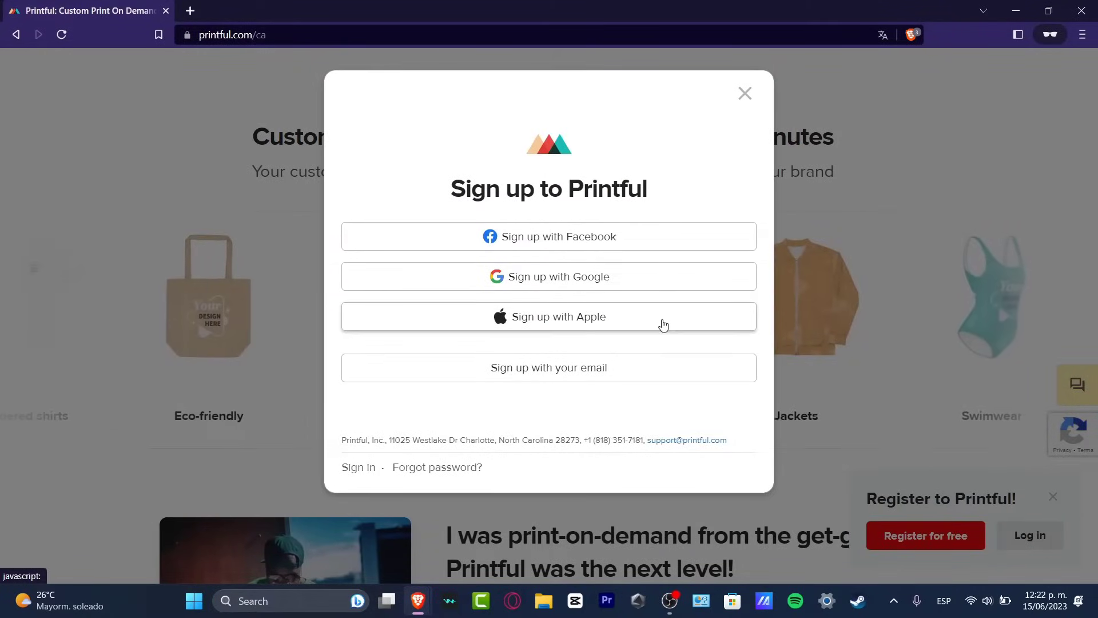
click(633, 369)
scroll(531, 310, down, 1)
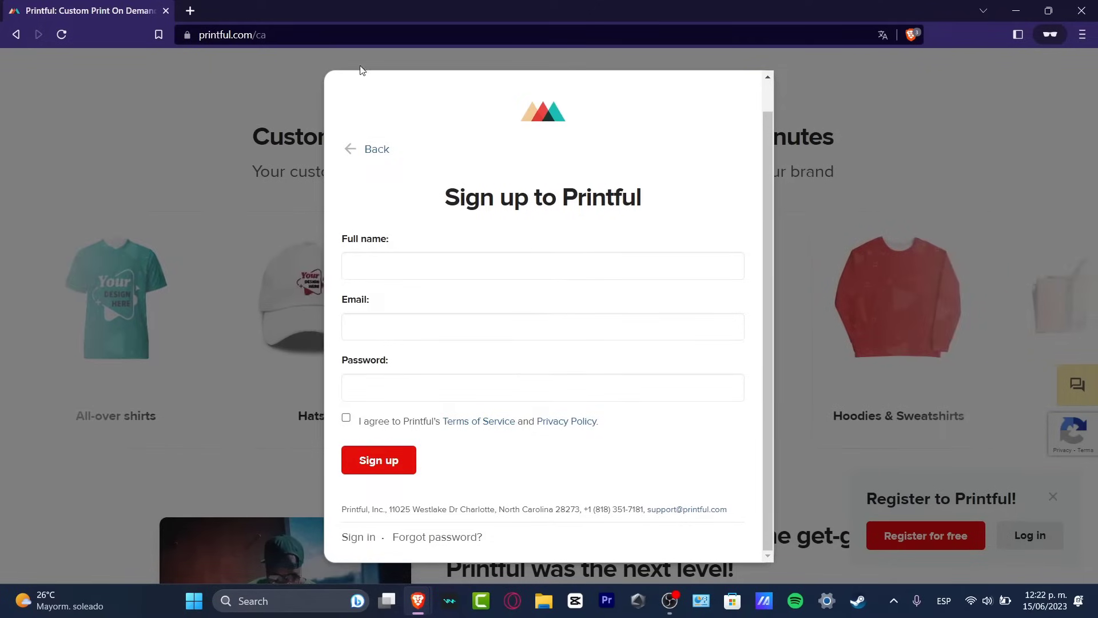
Switch to the browser window with the signed-in Printful account and look over its dashboard.
mouse_move(415, 598)
click(395, 532)
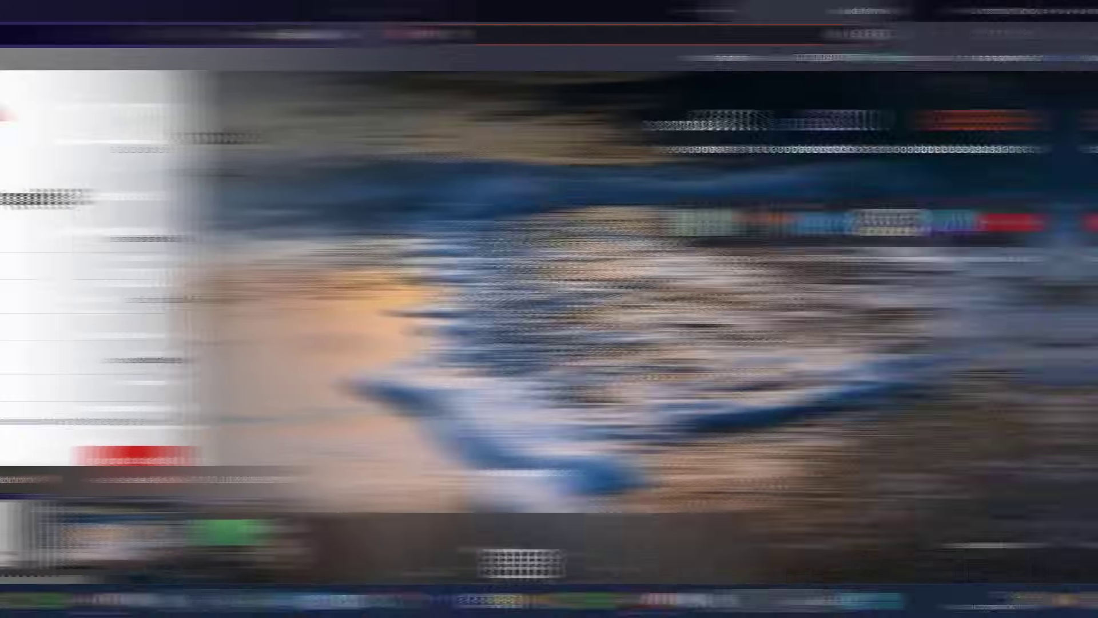
click(135, 5)
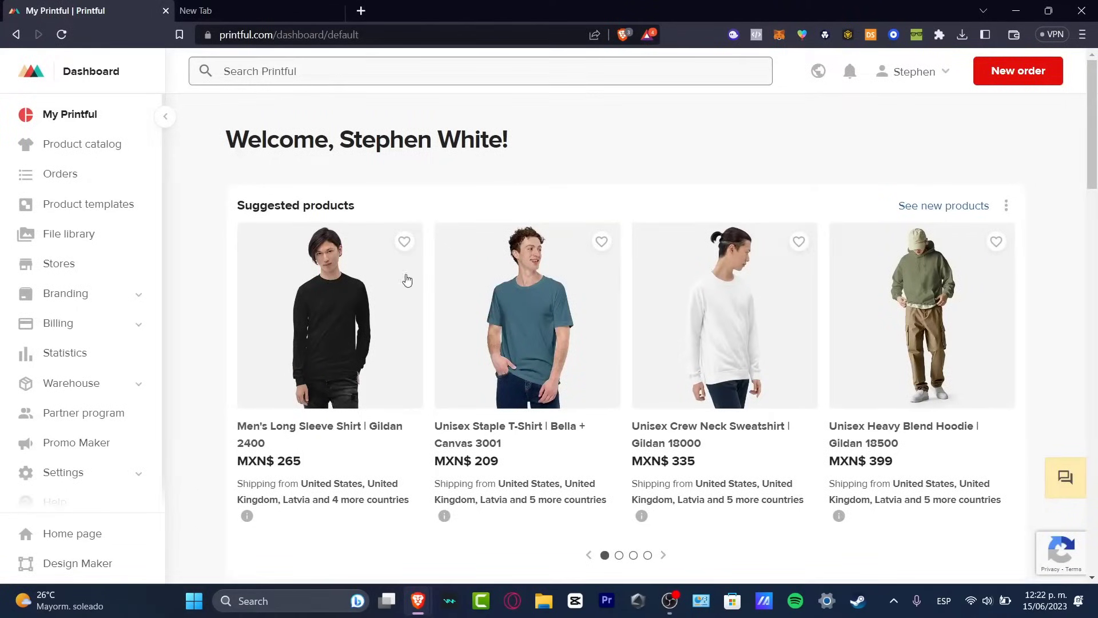
scroll(1009, 255, down, 4)
scroll(1086, 151, up, 2)
scroll(1086, 152, up, 1)
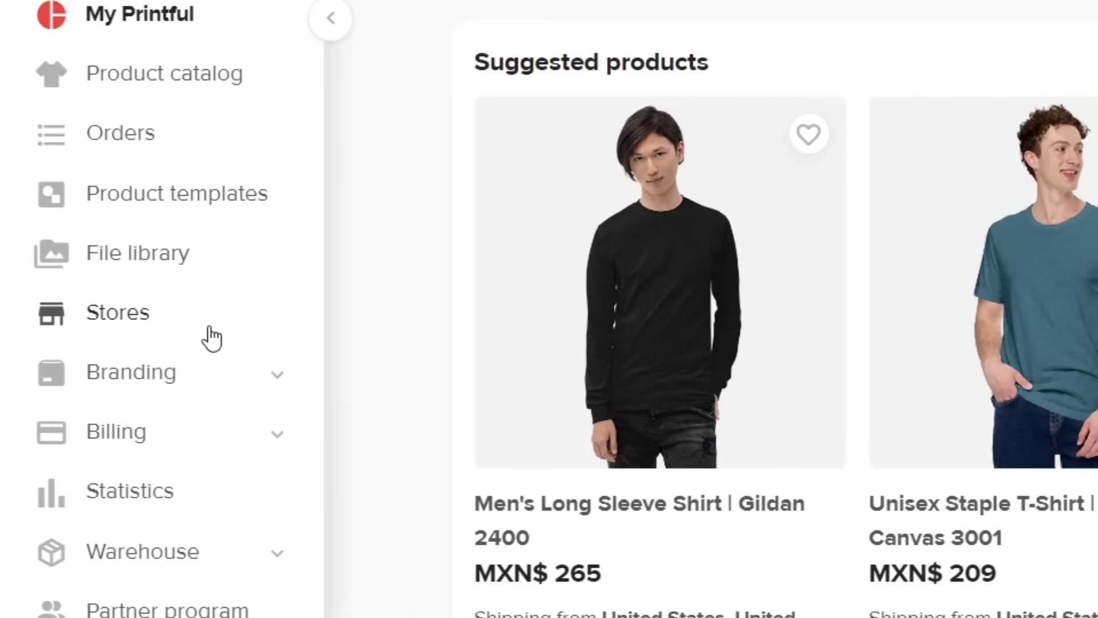
Open the Stores page, review the connected stores and find the methods for creating a new store.
click(208, 327)
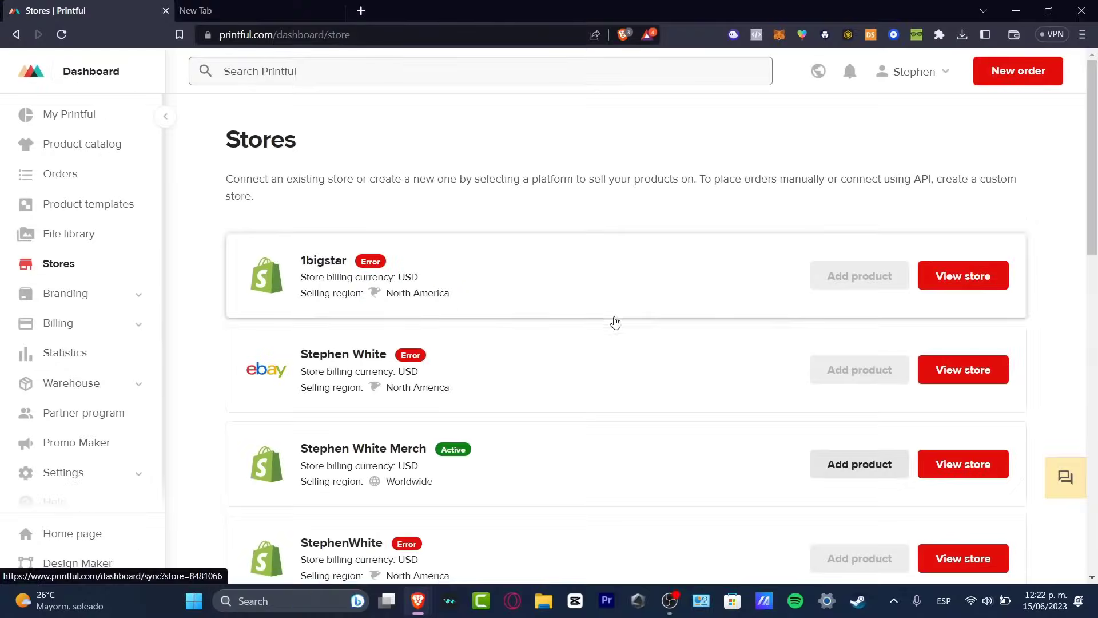
scroll(613, 322, down, 4)
scroll(619, 331, down, 10)
scroll(619, 330, up, 4)
scroll(618, 330, down, 3)
scroll(618, 330, up, 15)
scroll(619, 331, down, 8)
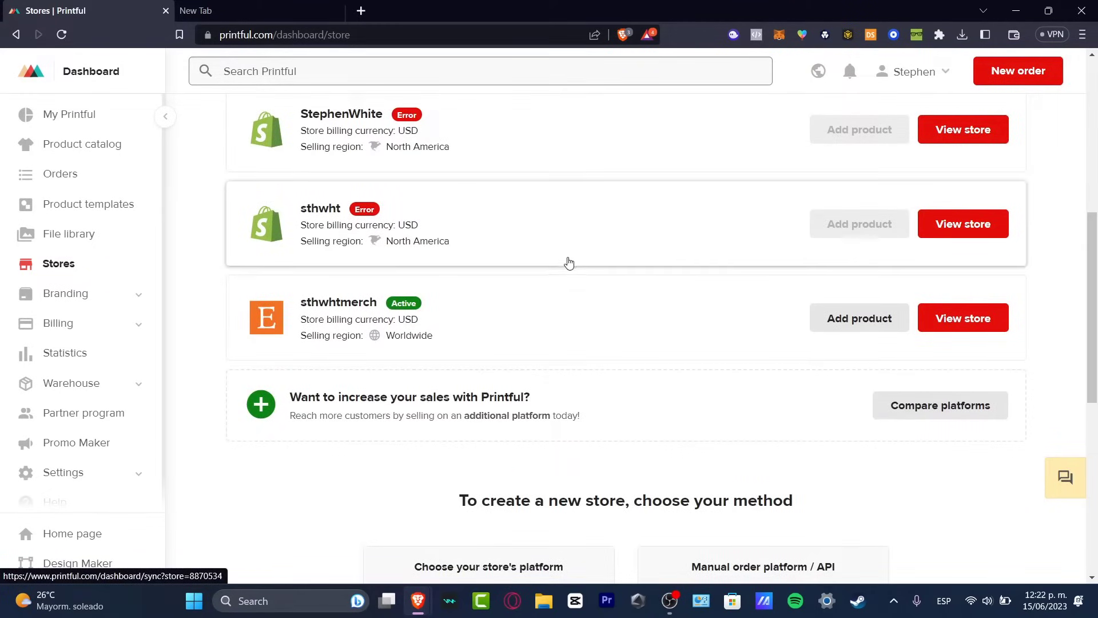
scroll(526, 289, down, 3)
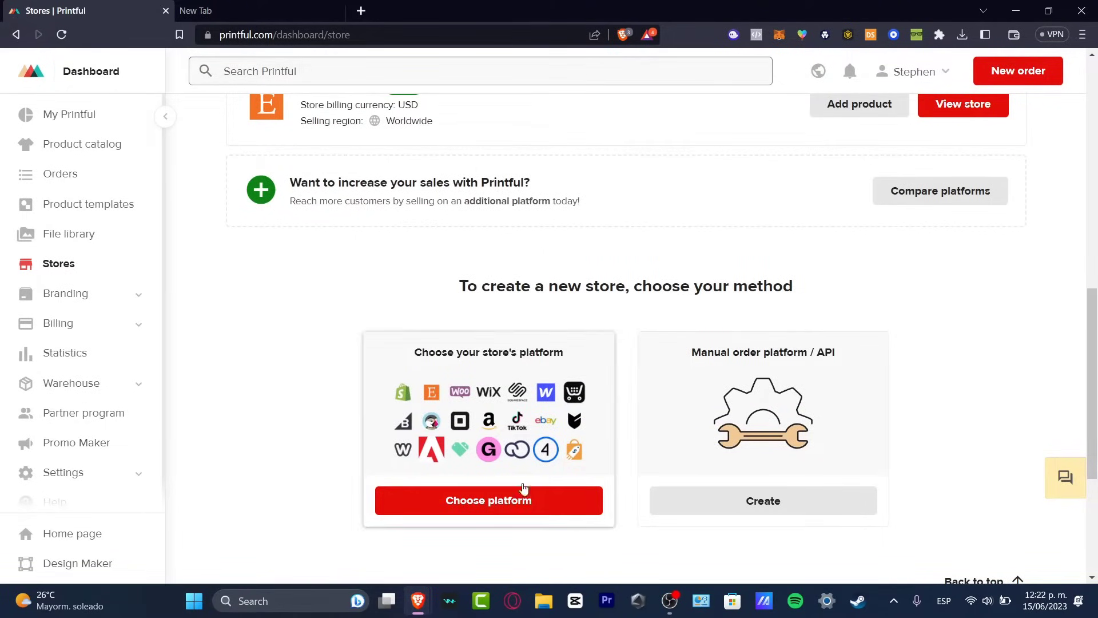
Choose to connect a store platform, browse the ecommerce platforms and open the Etsy integration.
click(480, 502)
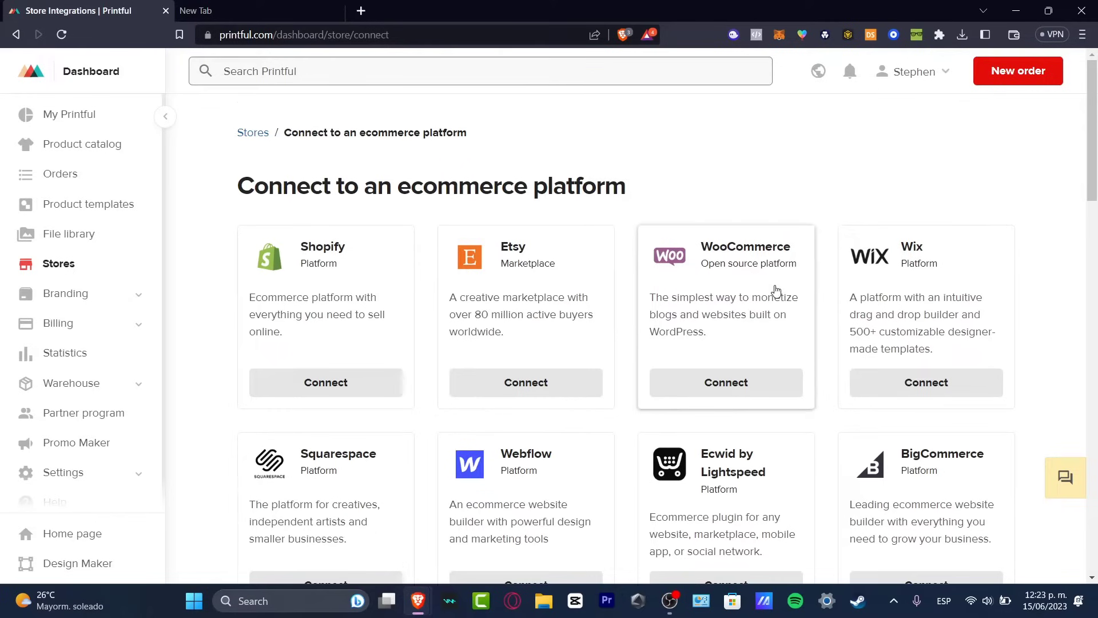
scroll(783, 292, down, 3)
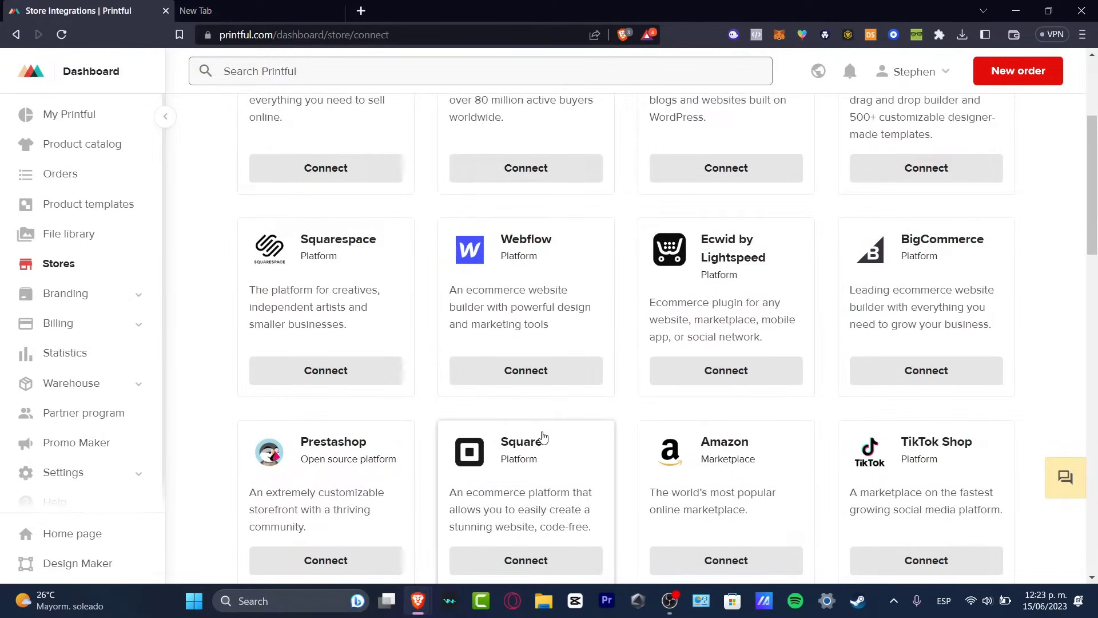
scroll(559, 439, down, 6)
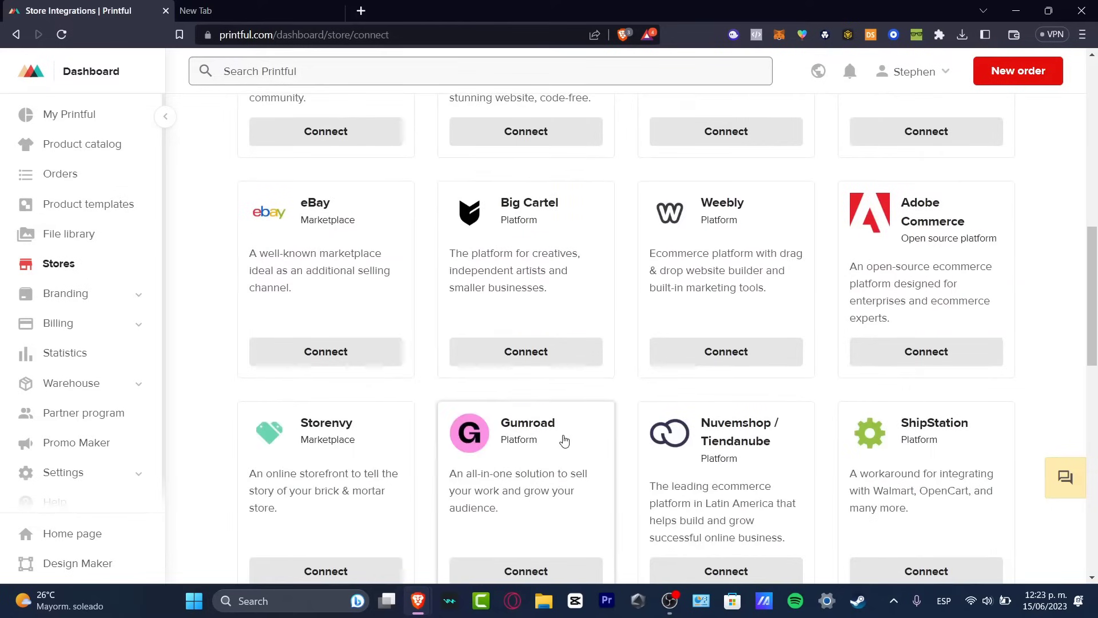
scroll(564, 440, down, 3)
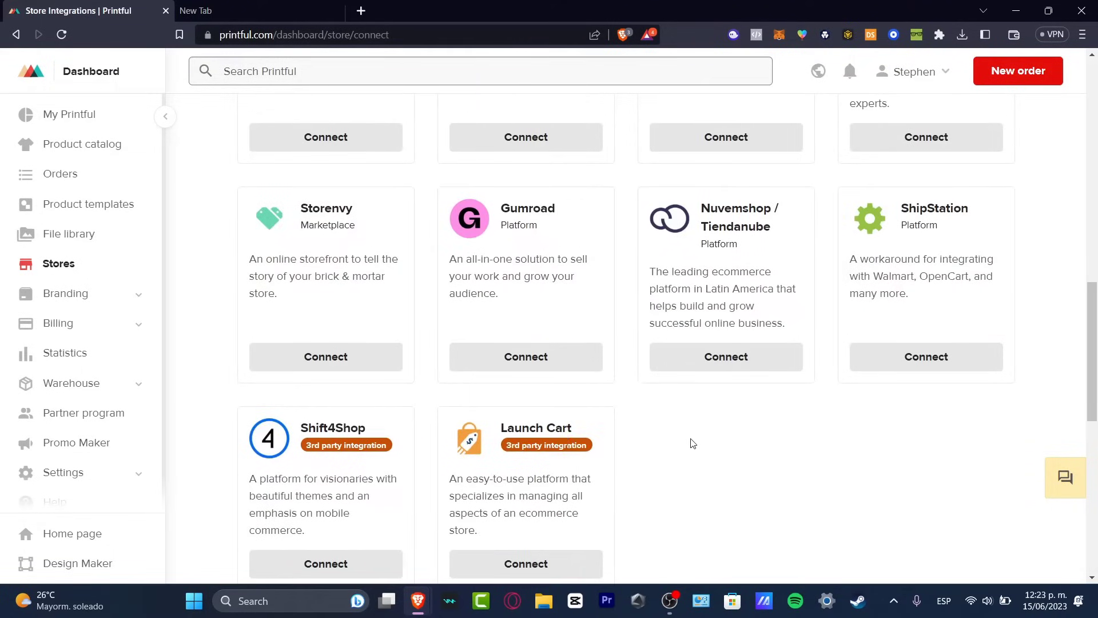
scroll(697, 443, up, 3)
scroll(697, 443, up, 10)
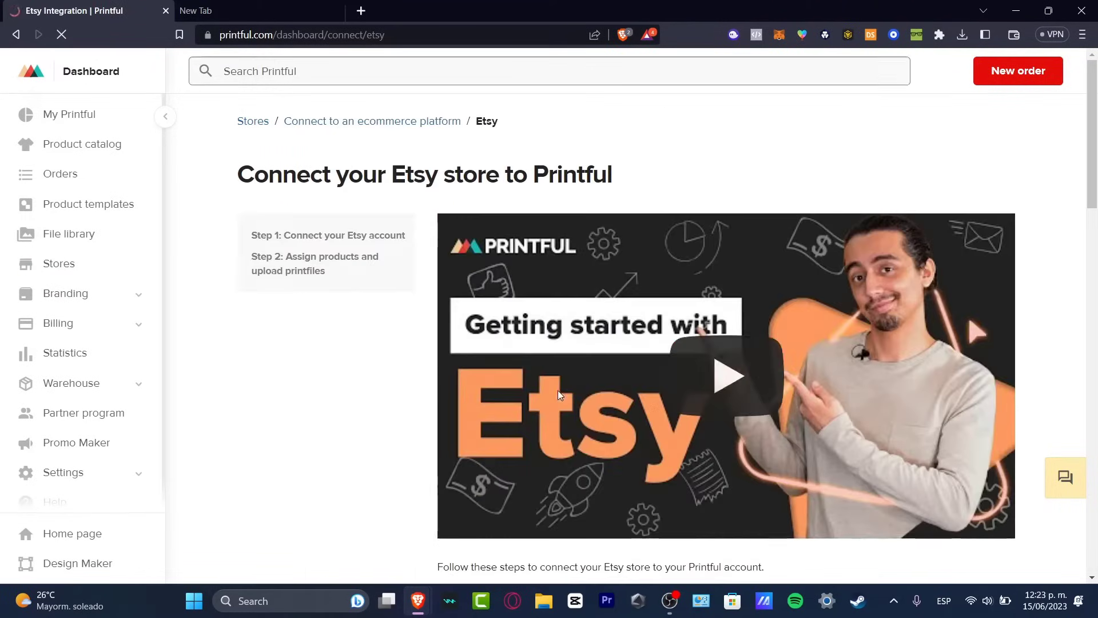
Connect Printful to Etsy and grant the Printful application access to the Etsy account.
scroll(566, 259, down, 10)
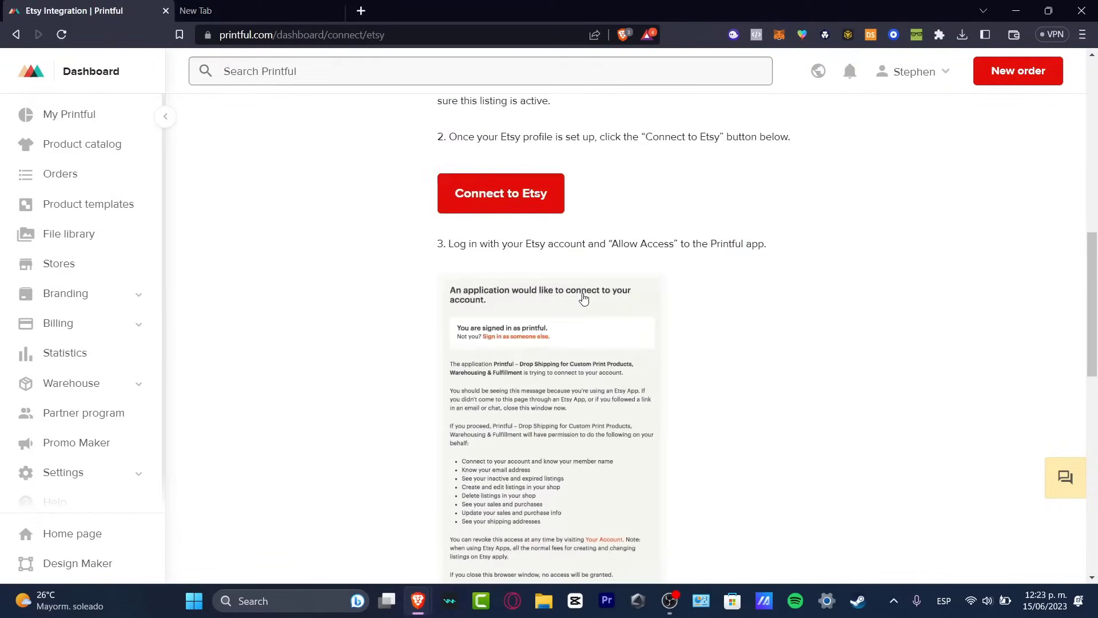
click(538, 207)
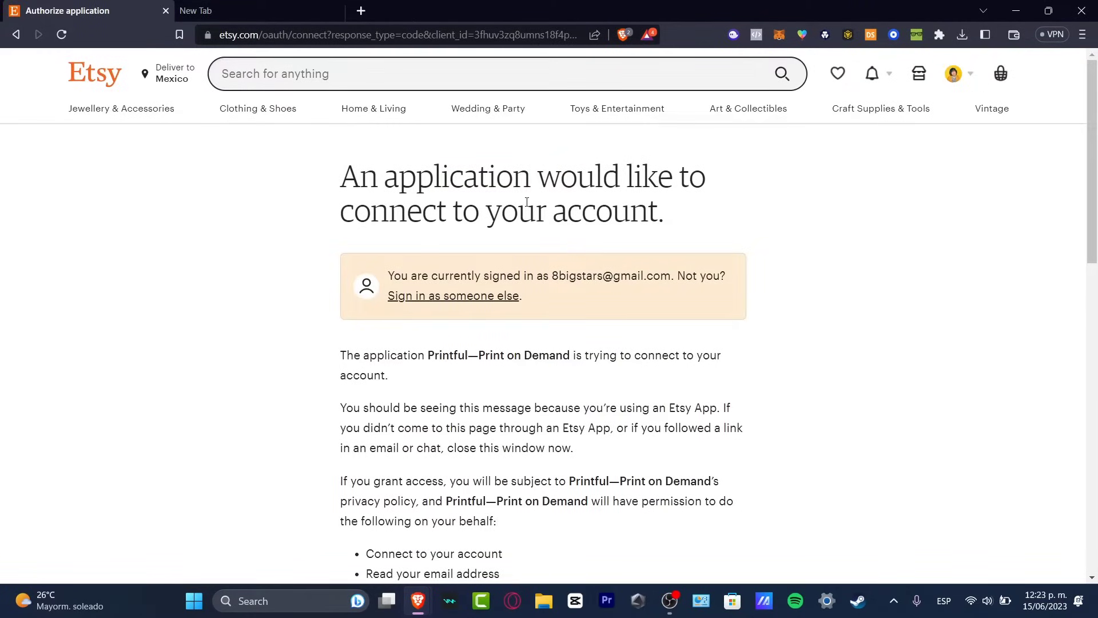
scroll(617, 322, down, 10)
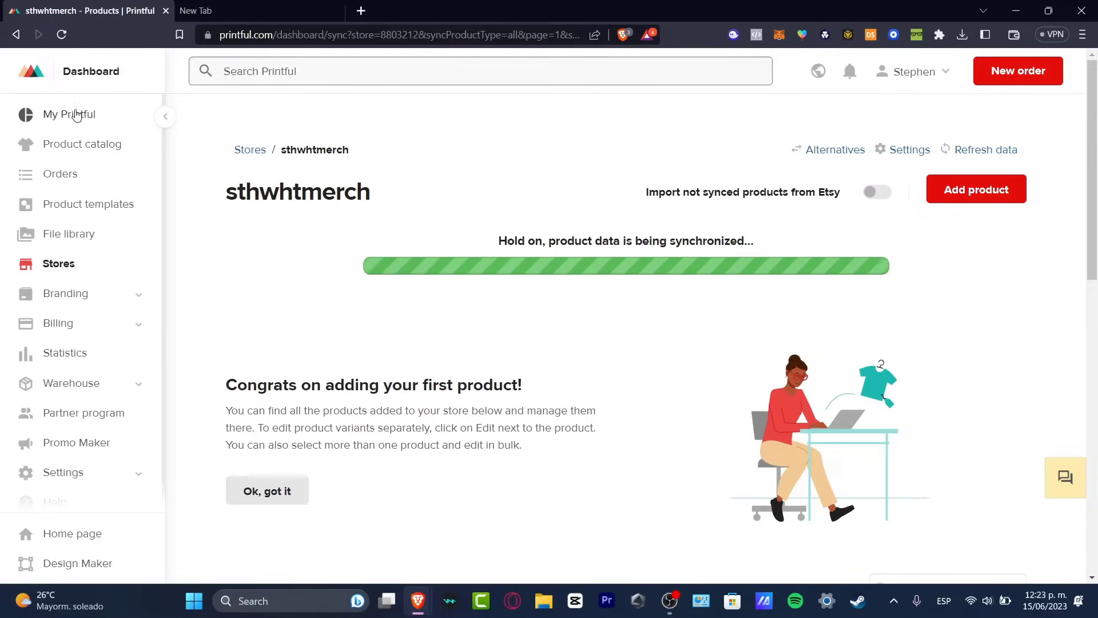
Open the Printful product catalog and view its suggested products.
click(93, 155)
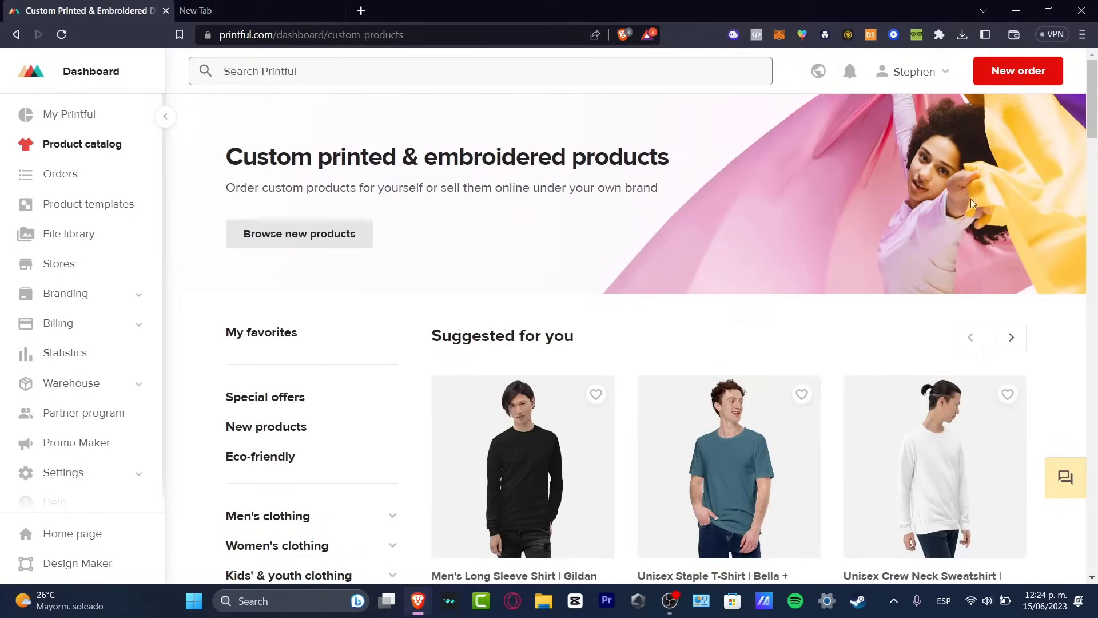
scroll(695, 233, down, 3)
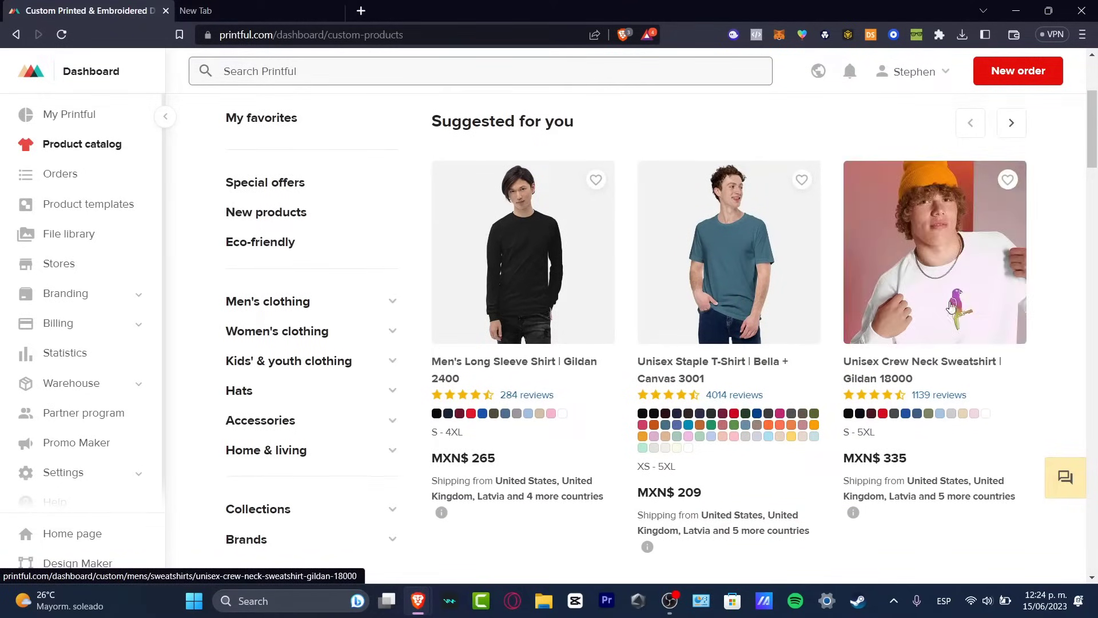
View the rocket image Untitled design (9).png from the Downloads folder in File Explorer and close both windows.
click(536, 603)
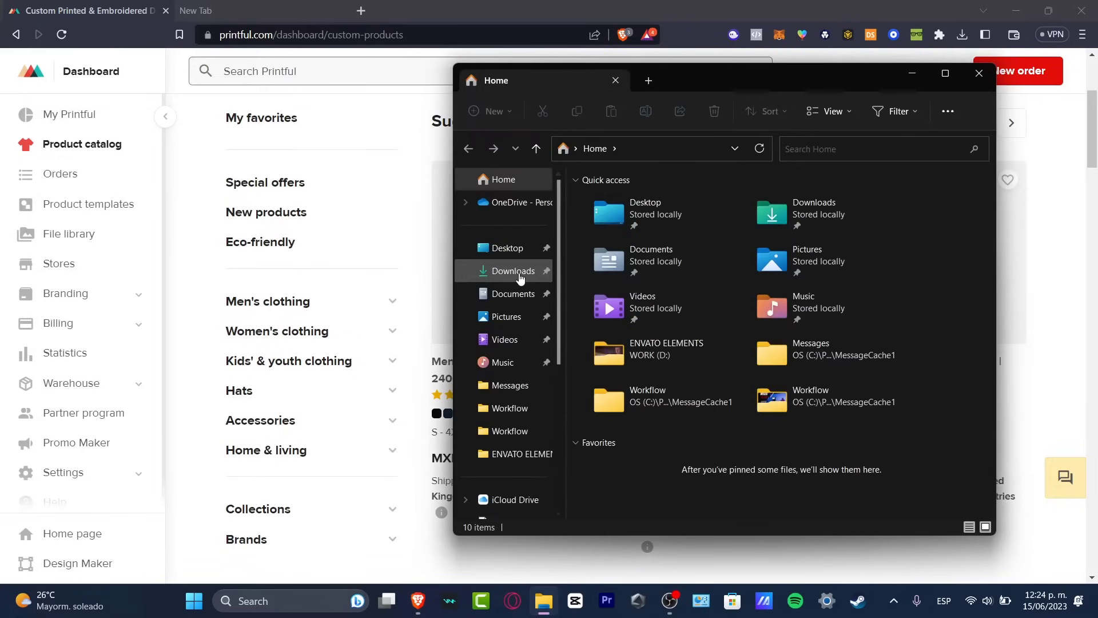
click(518, 274)
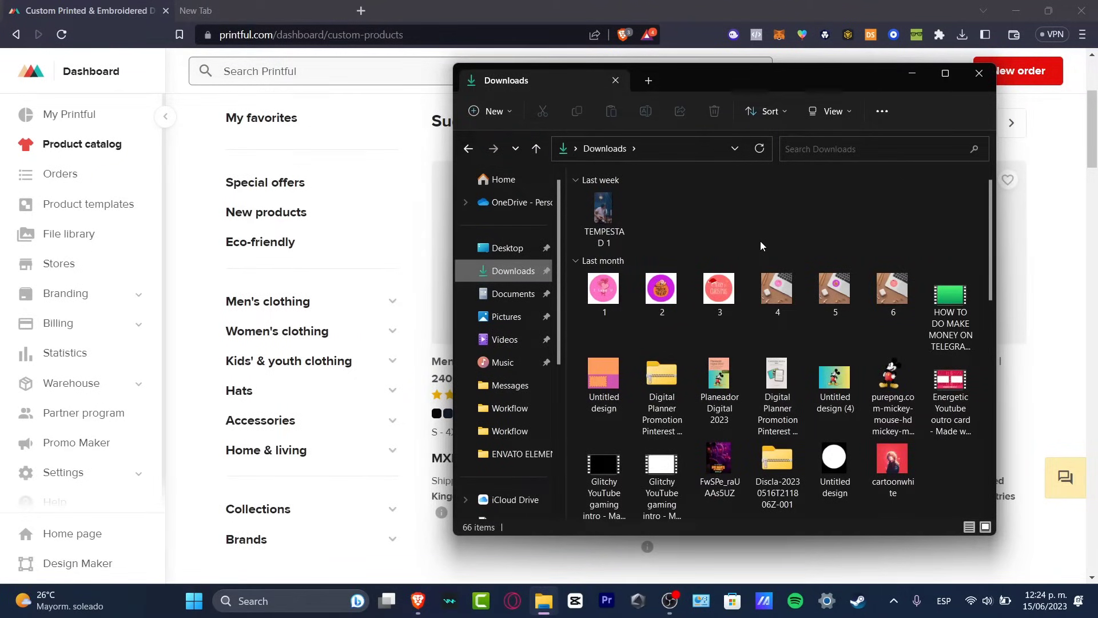
scroll(760, 241, down, 5)
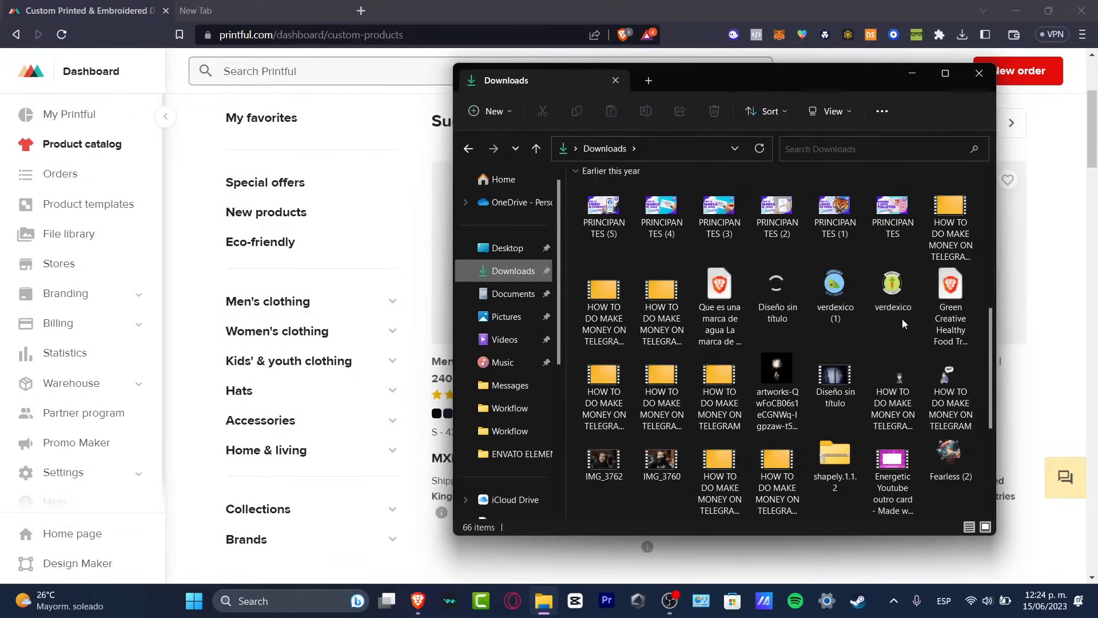
scroll(899, 362, down, 4)
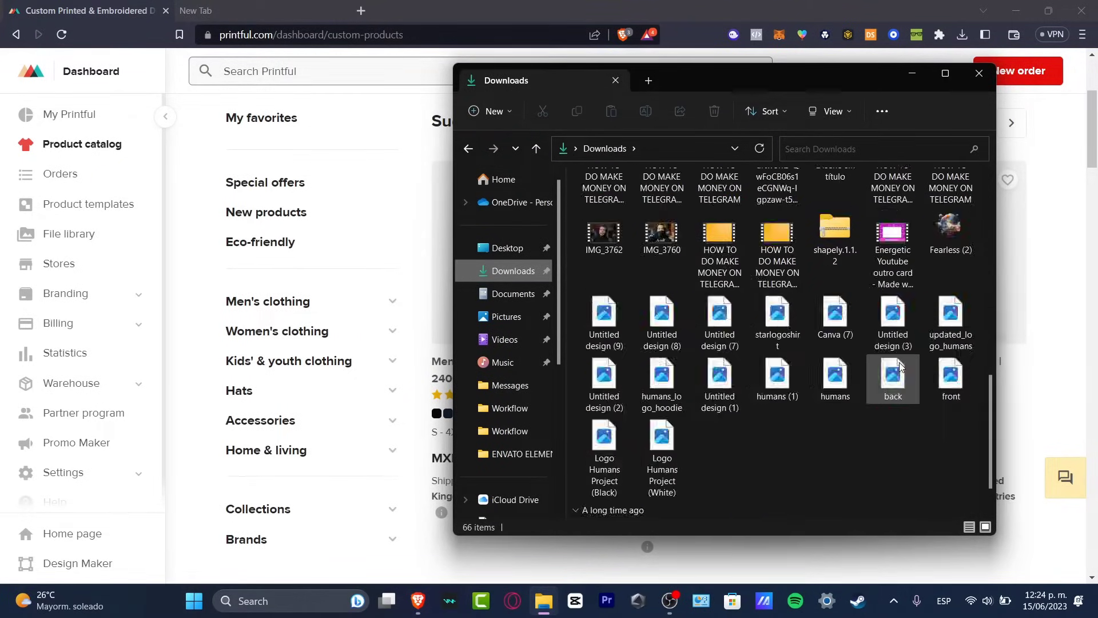
double_click(601, 318)
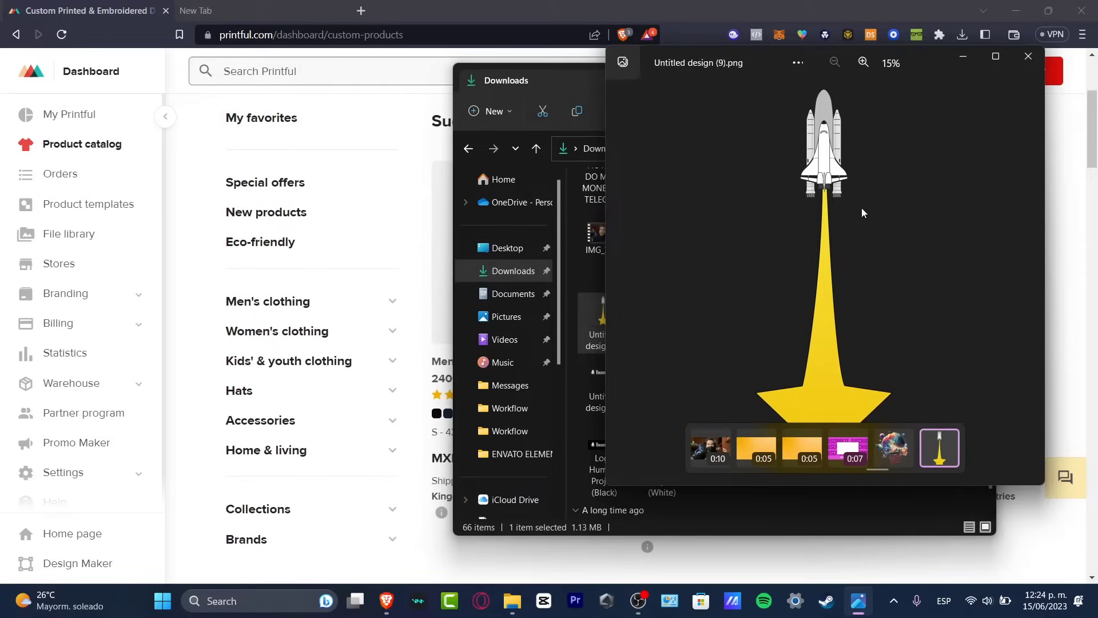
click(1031, 58)
click(982, 74)
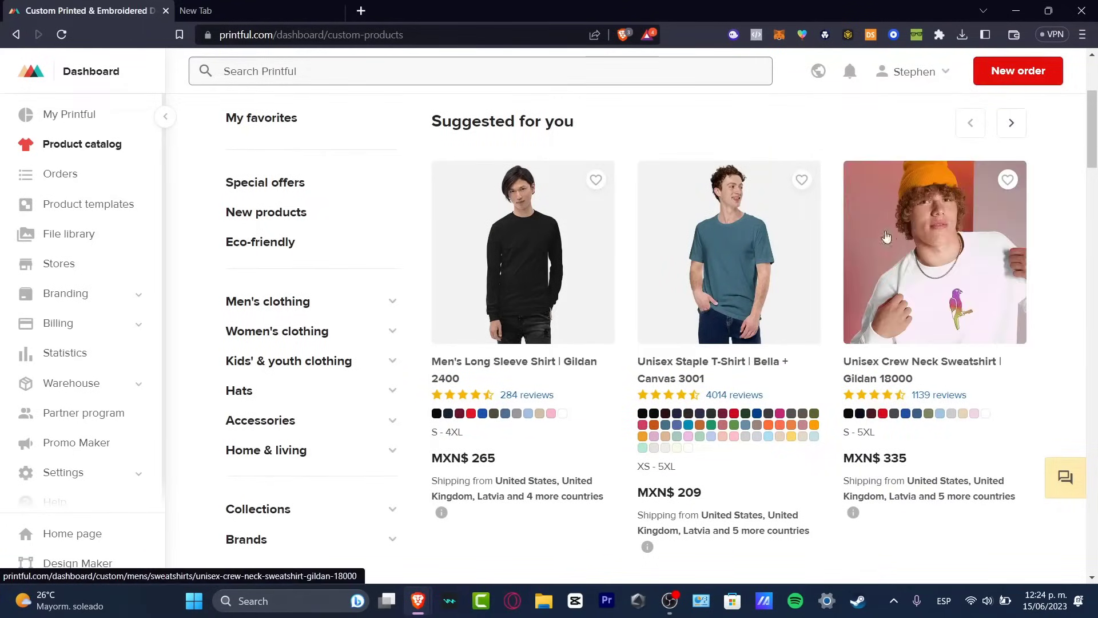
Browse the catalog's suggested products, shop-by categories and newest arrivals sections.
scroll(969, 246, down, 3)
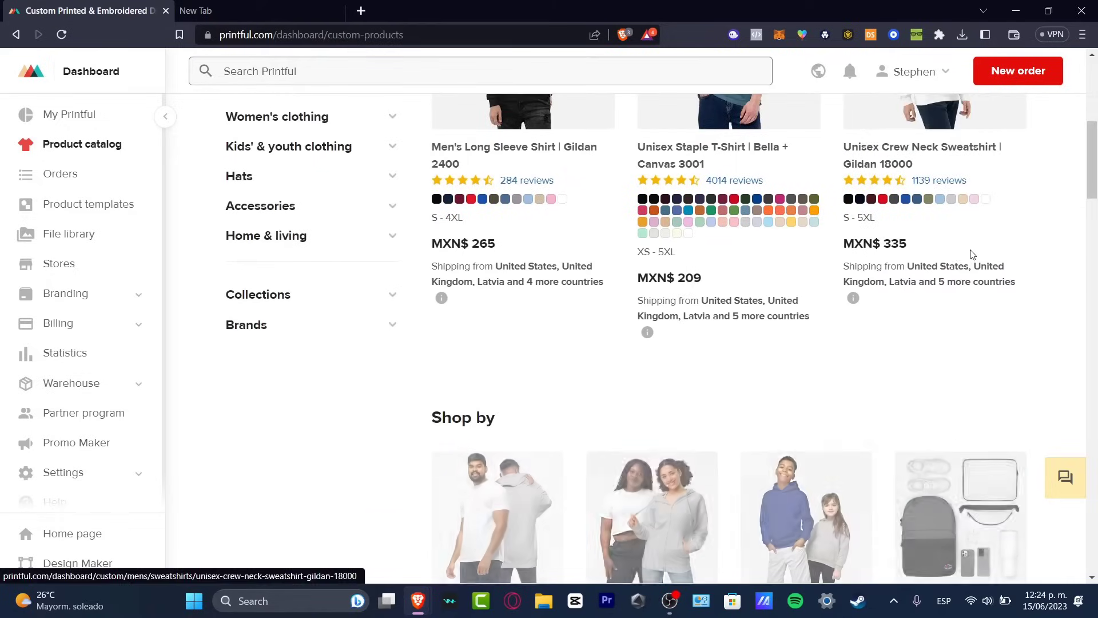
scroll(744, 263, down, 4)
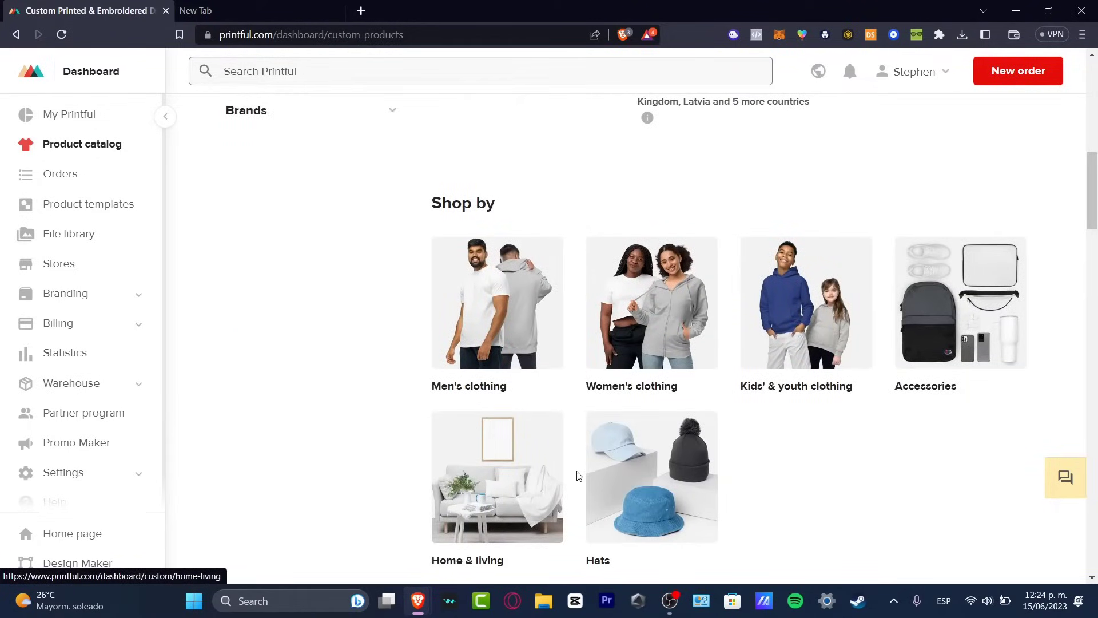
scroll(578, 478, down, 10)
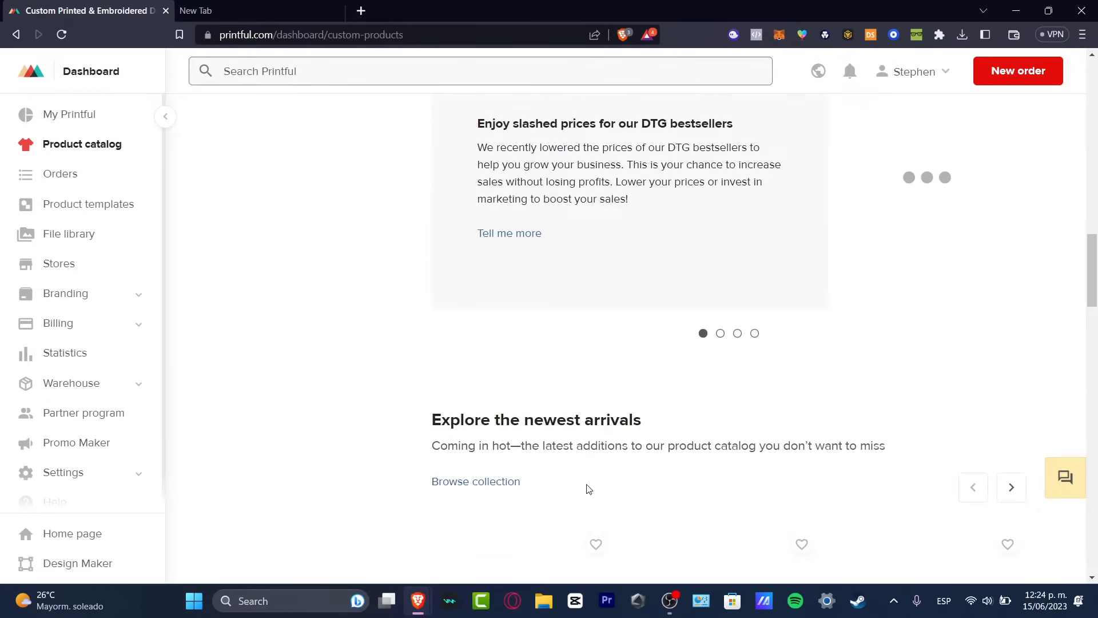
scroll(589, 489, up, 15)
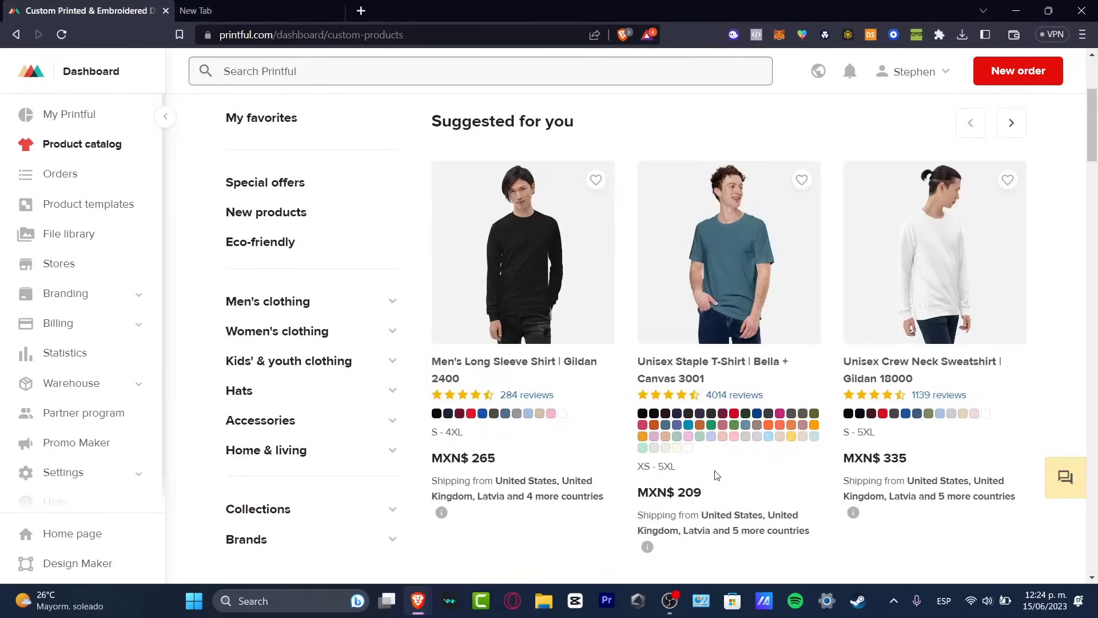
scroll(807, 435, up, 4)
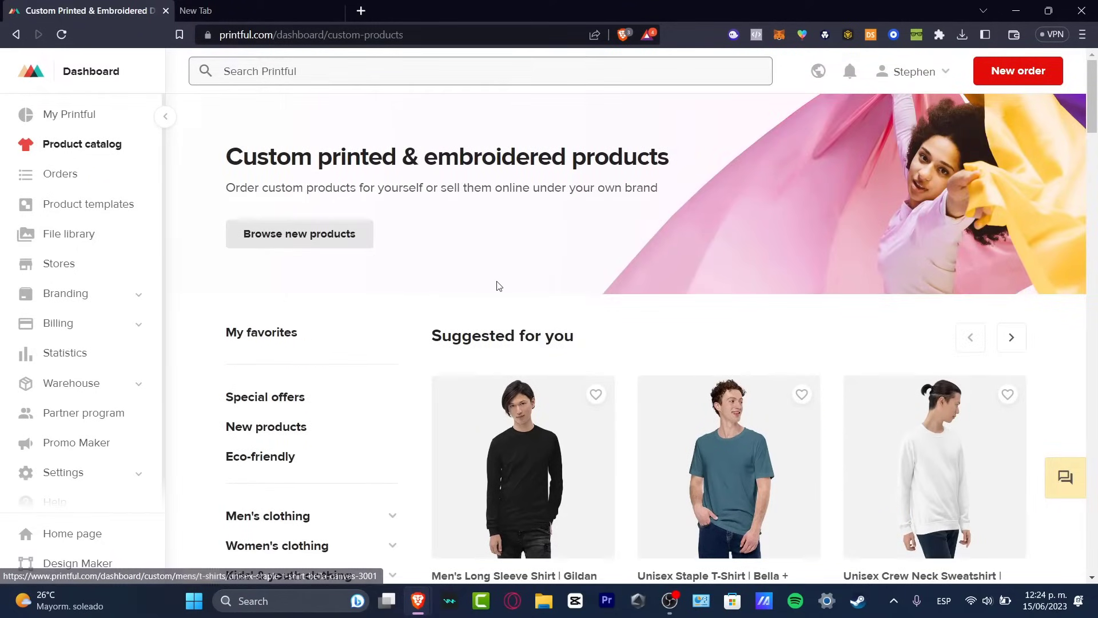
Browse the new products collection and open the Sports Water Bottle | CamelBak Eddy+ product page.
click(356, 244)
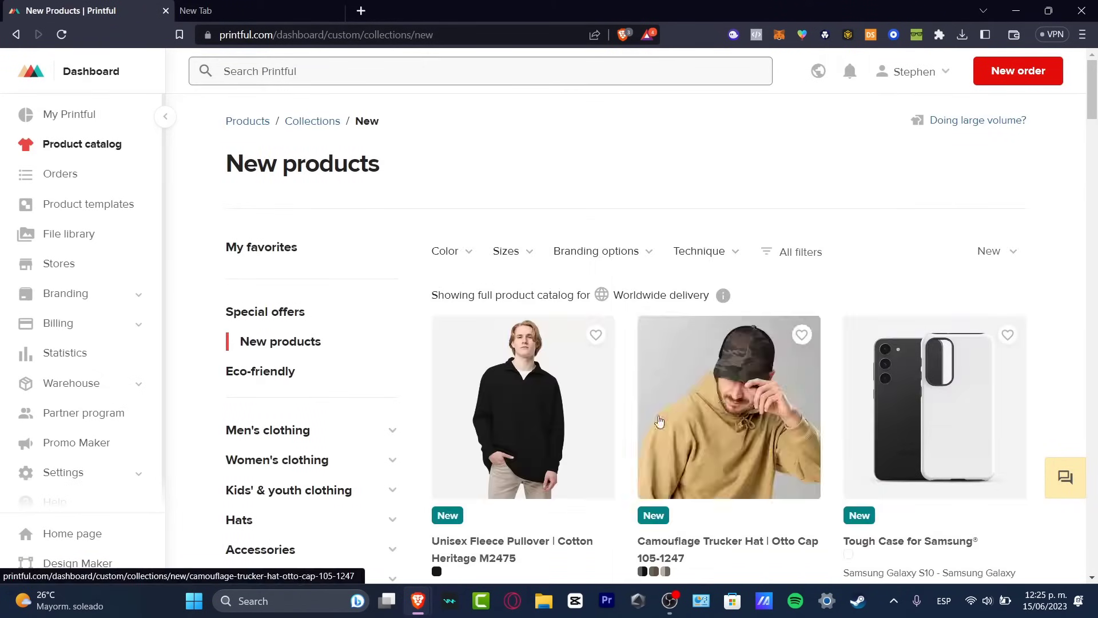
scroll(982, 445, down, 7)
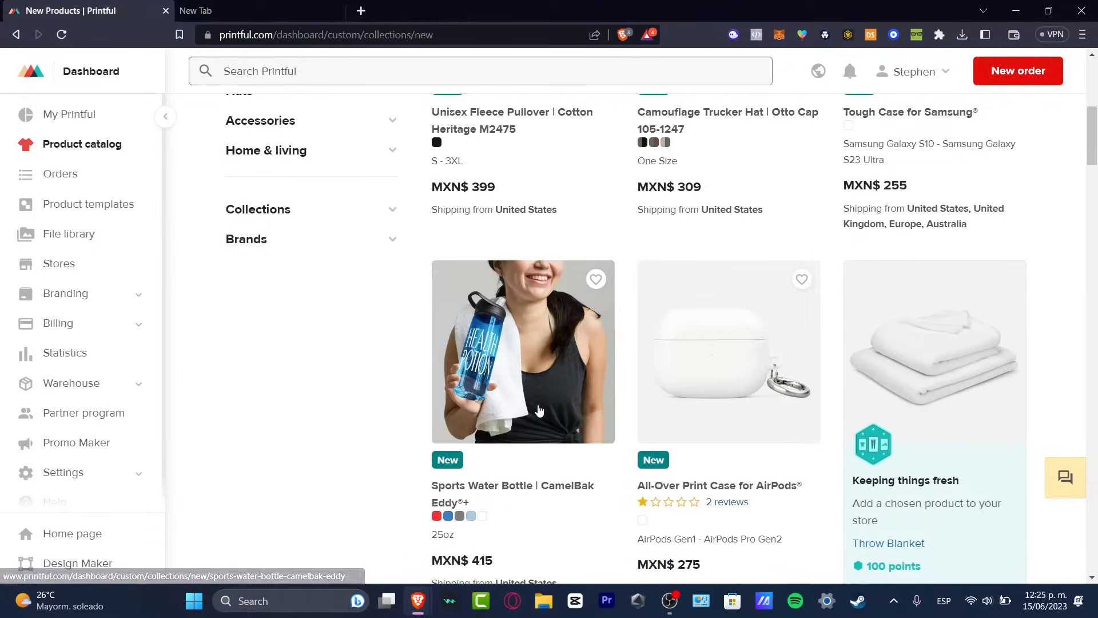
scroll(540, 444, down, 3)
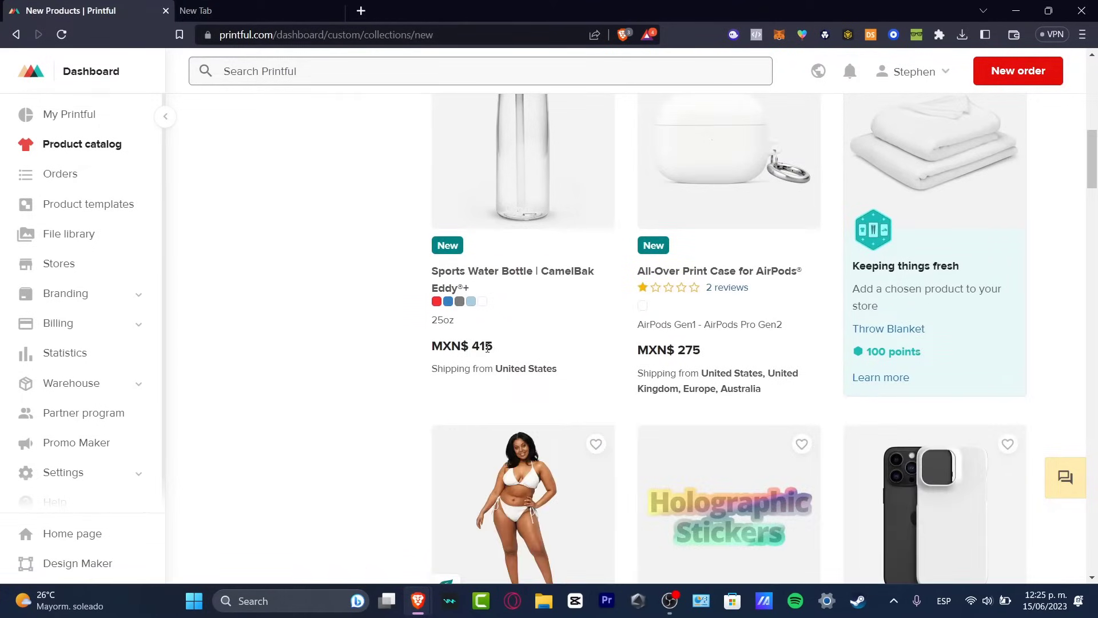
click(512, 201)
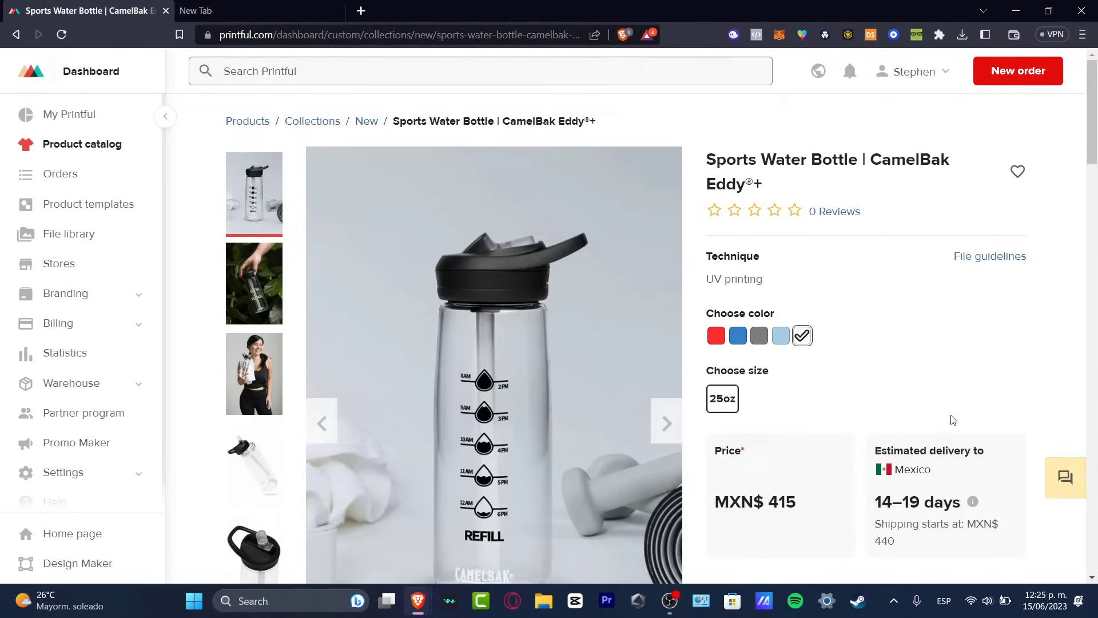
Examine the sports water bottle's price, delivery estimate, purchase options, description and related products on its product page.
scroll(963, 449, down, 4)
drag(891, 321, 962, 294)
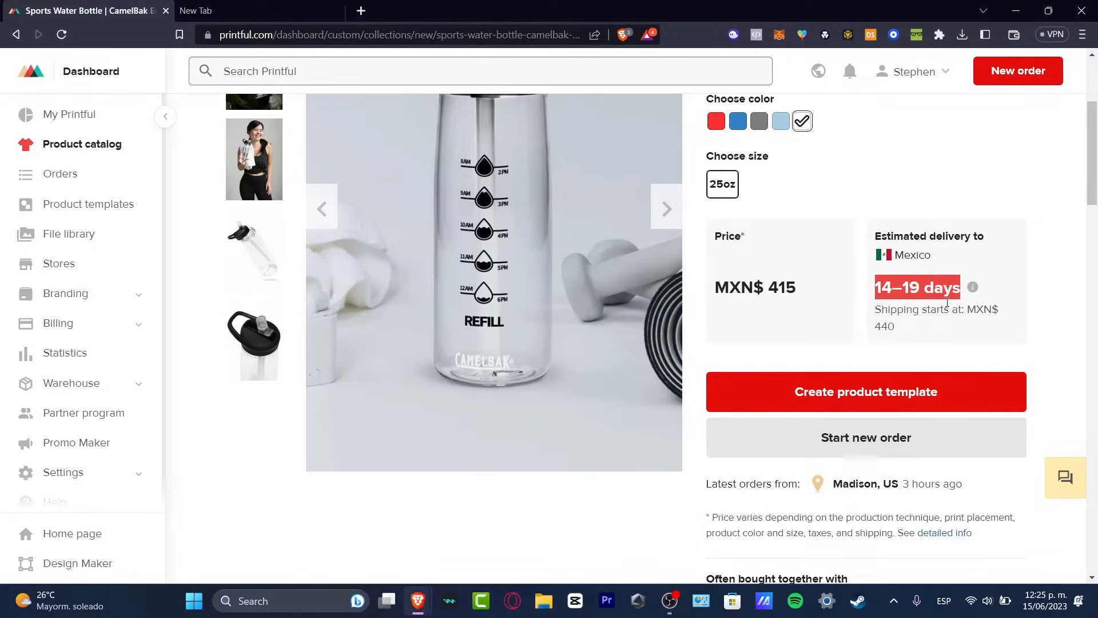
scroll(914, 337, down, 4)
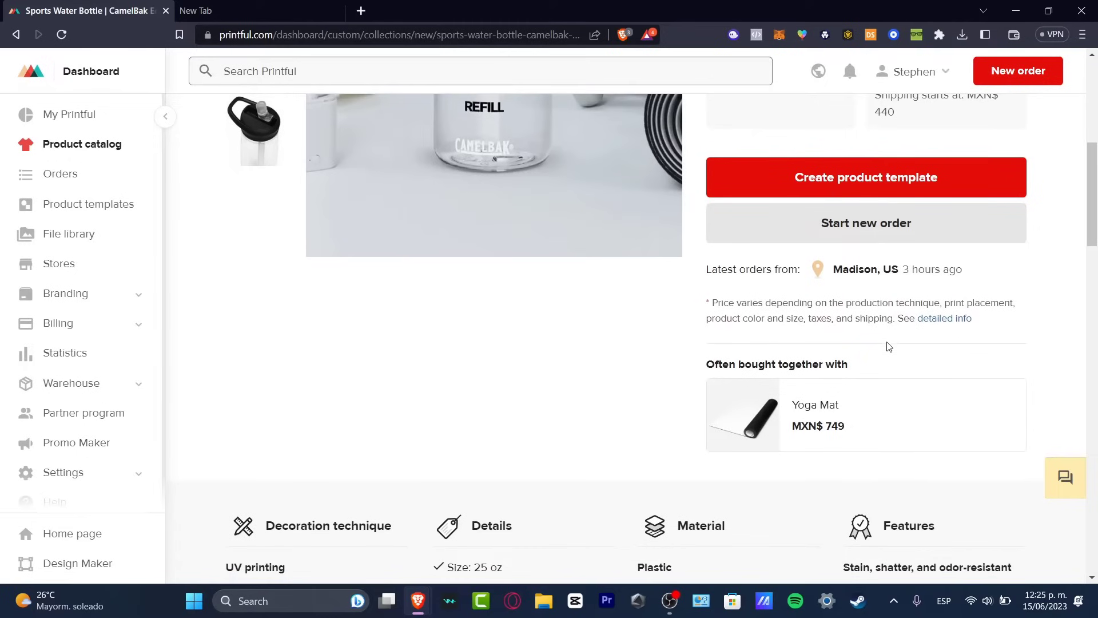
scroll(890, 338, up, 6)
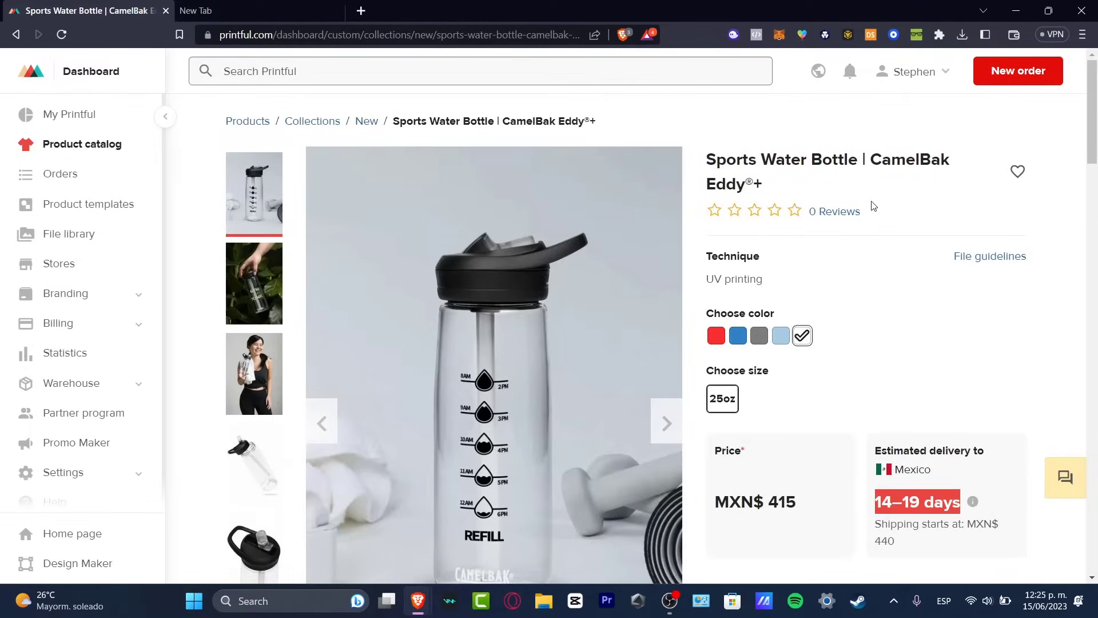
scroll(883, 245, down, 20)
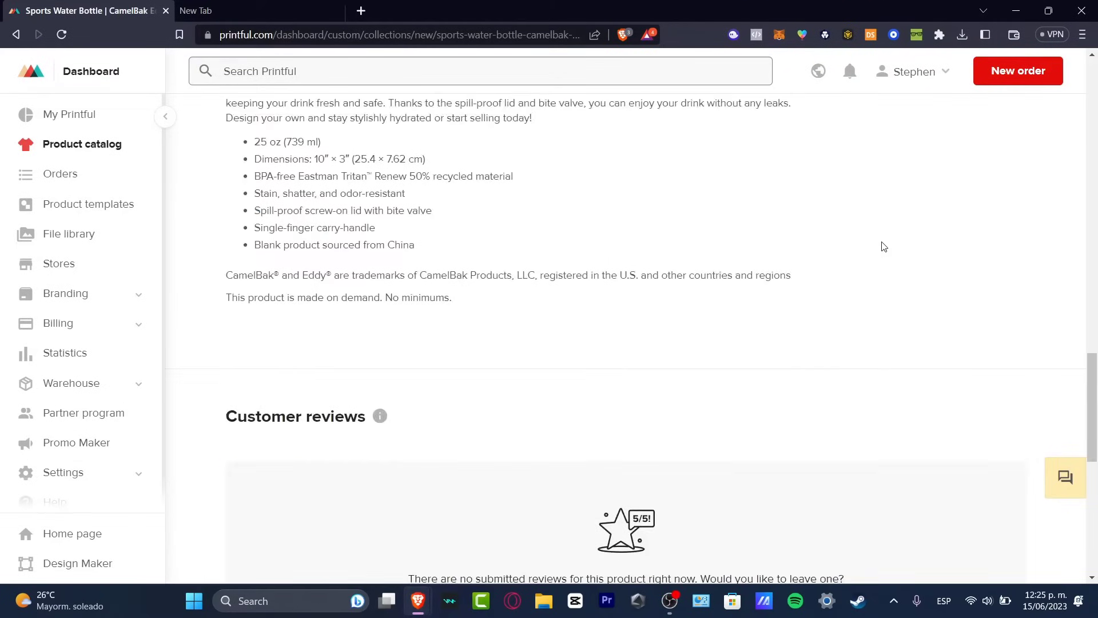
scroll(884, 246, down, 15)
scroll(883, 246, up, 2)
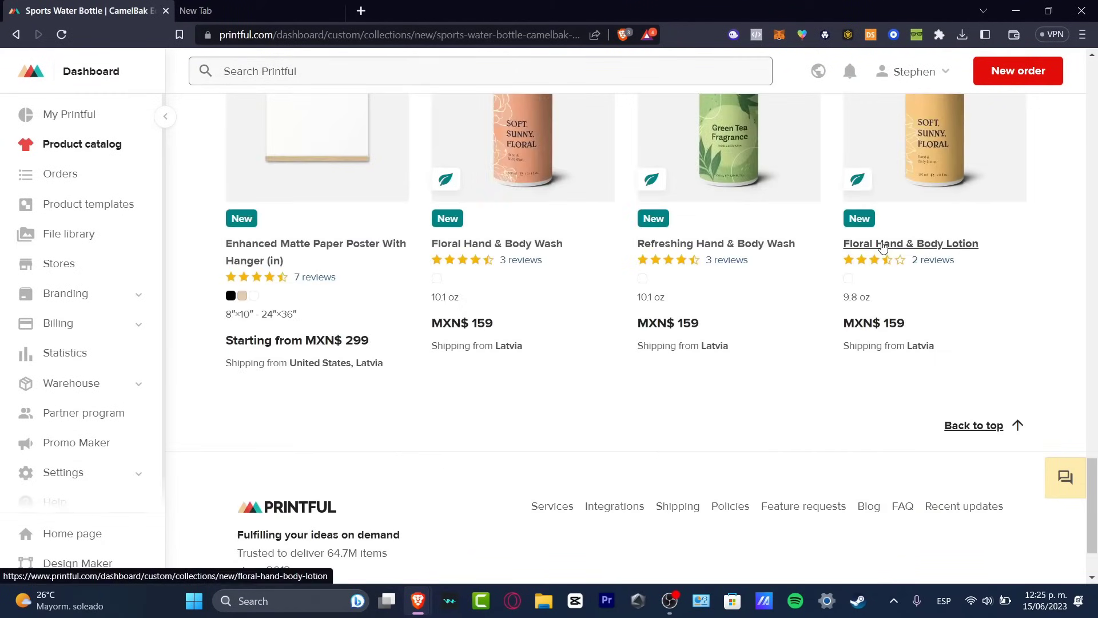
scroll(883, 246, up, 12)
scroll(780, 279, up, 15)
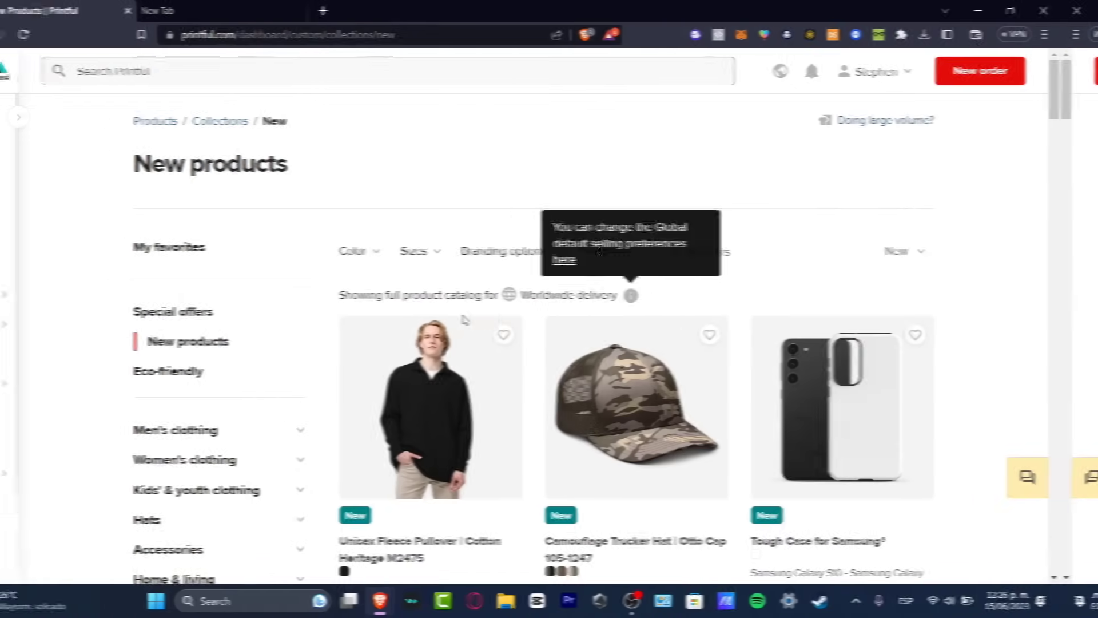
Open the global default selling preferences from the new products collection and set the selling region to North America.
drag(358, 295, 651, 297)
mouse_move(671, 303)
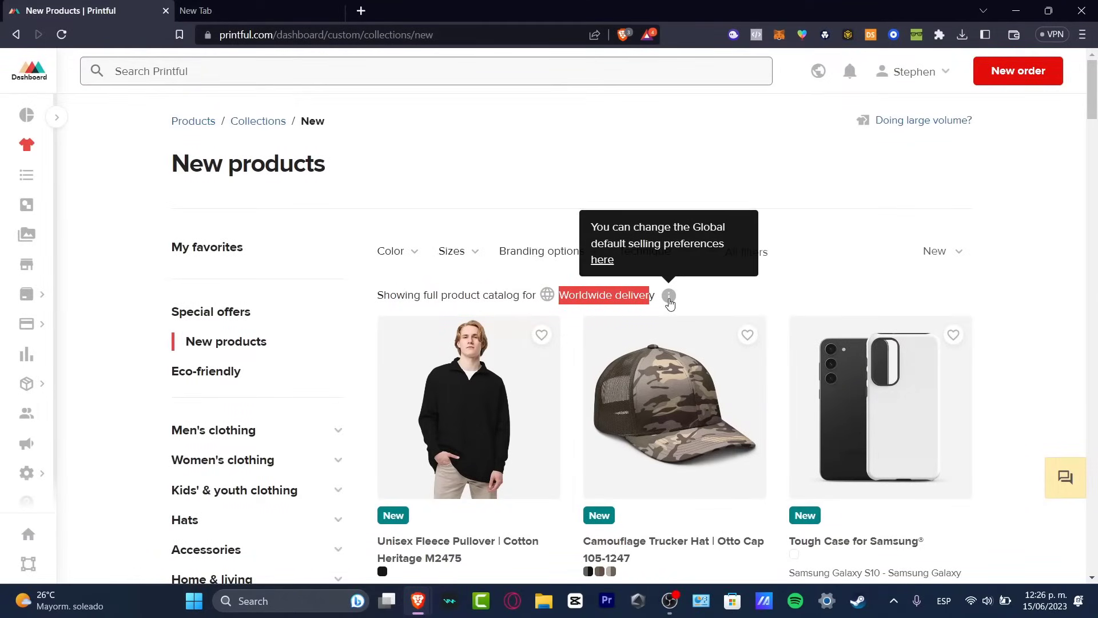
click(603, 261)
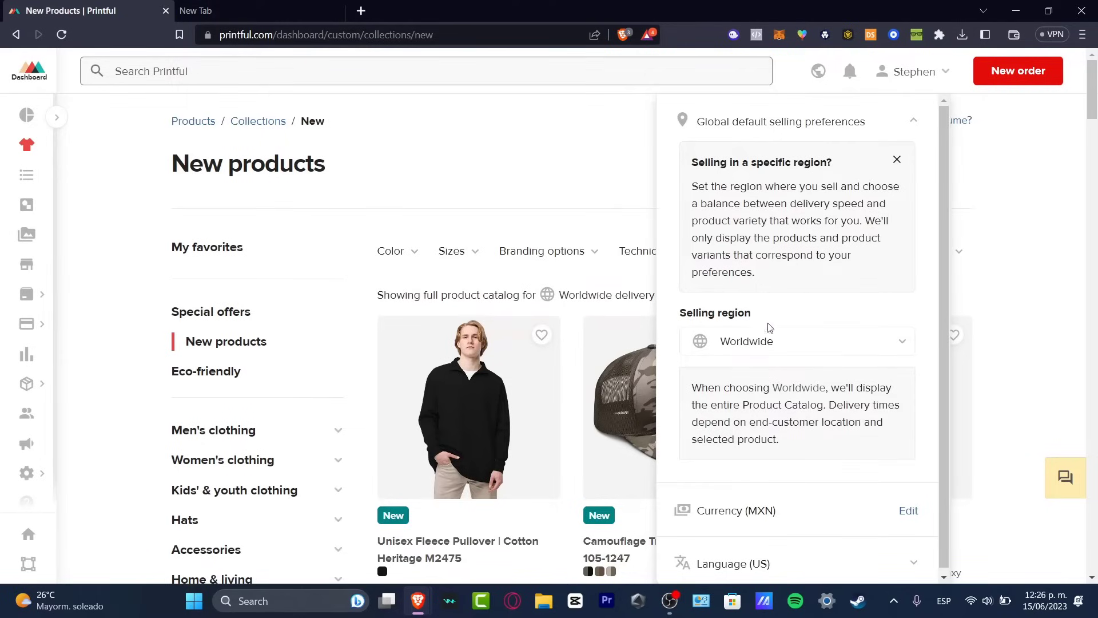
click(757, 342)
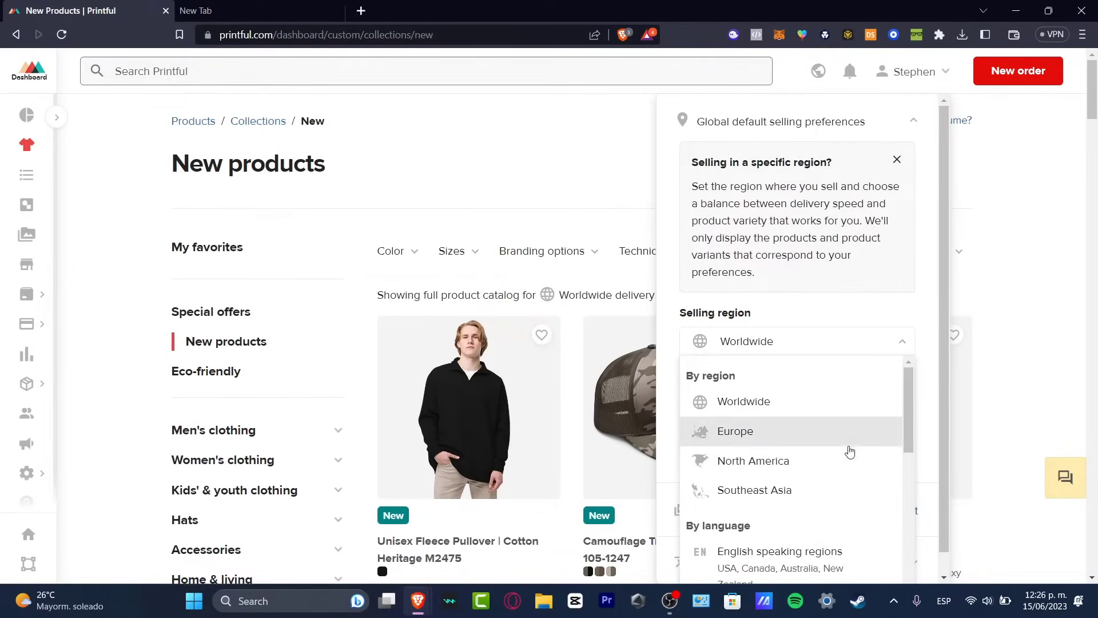
click(784, 460)
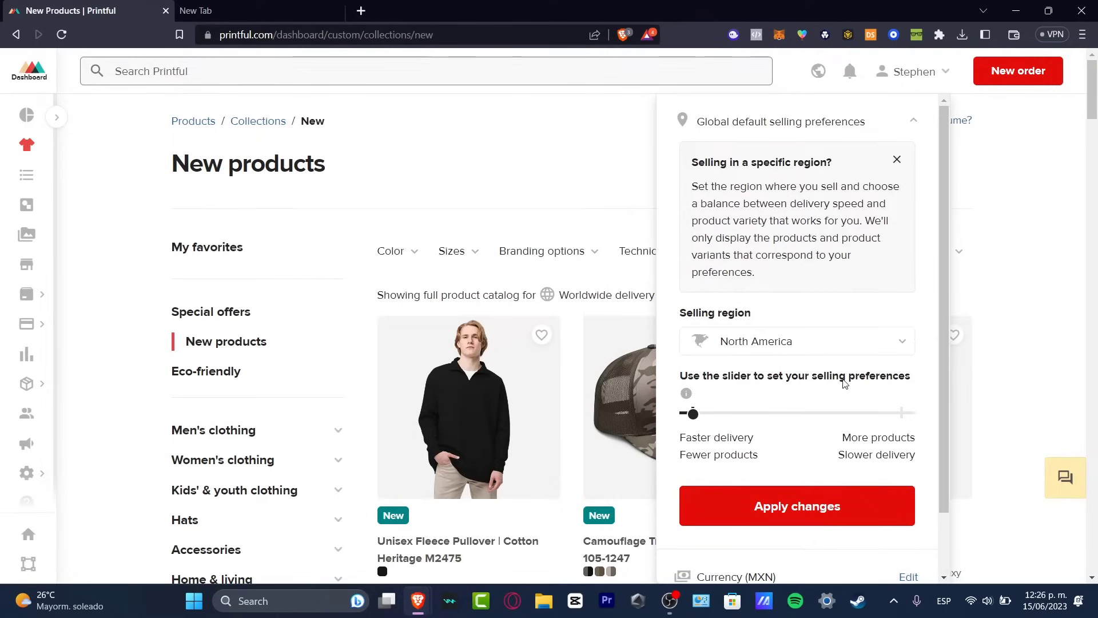
Try both ends of the selling preference range, set it to faster delivery with fewer products, and apply the changes.
mouse_move(695, 416)
mouse_down()
mouse_move(809, 417)
mouse_move(688, 415)
mouse_up()
drag(696, 423, 878, 420)
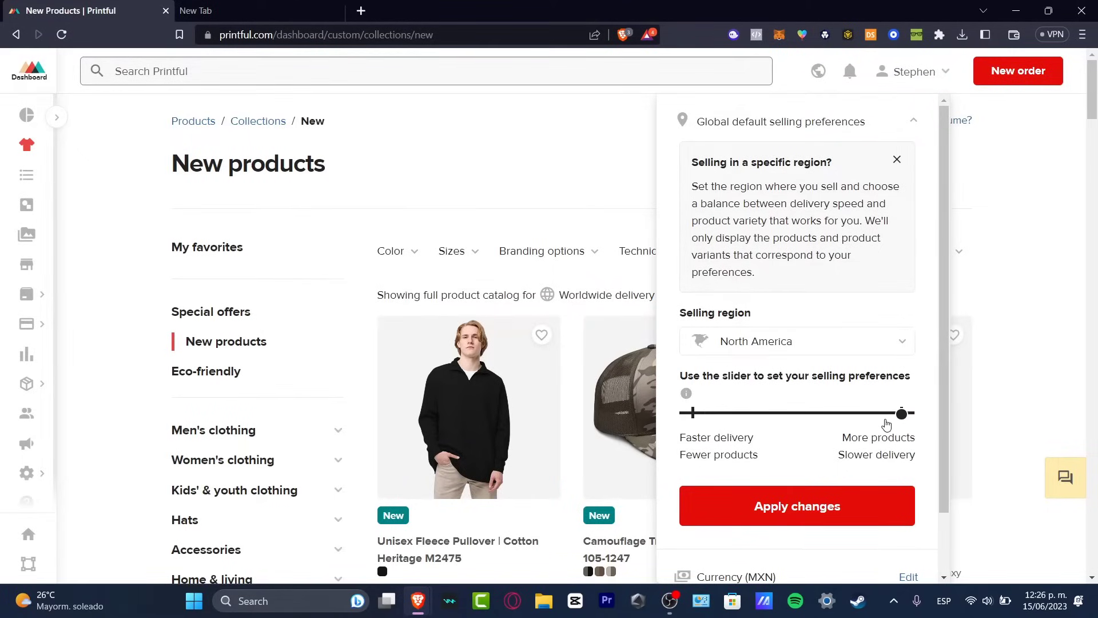
drag(883, 423, 728, 421)
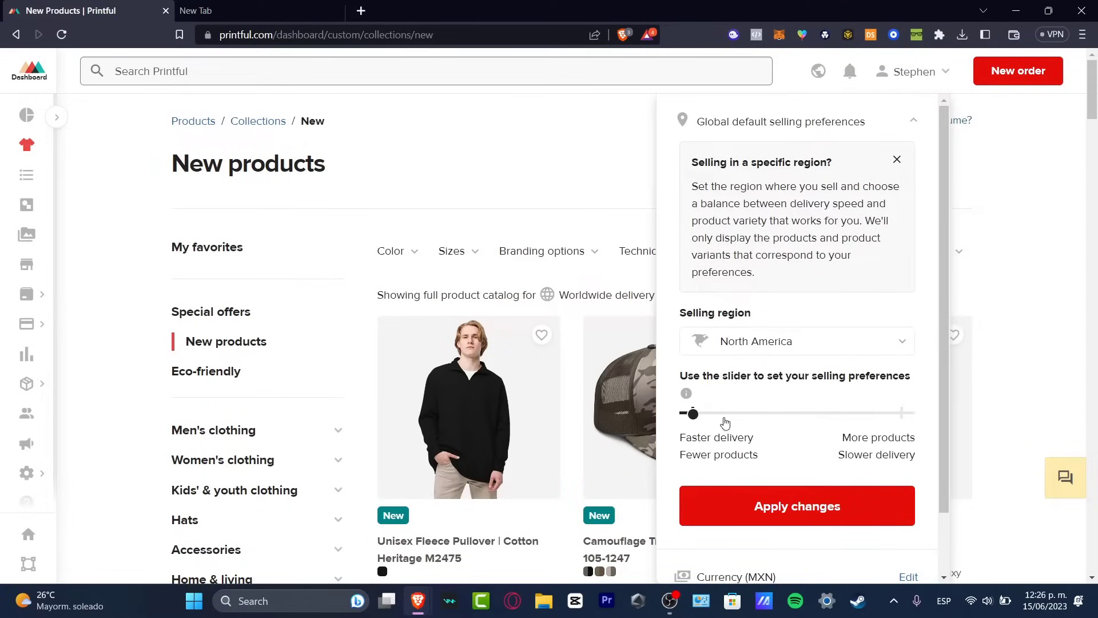
scroll(793, 428, down, 1)
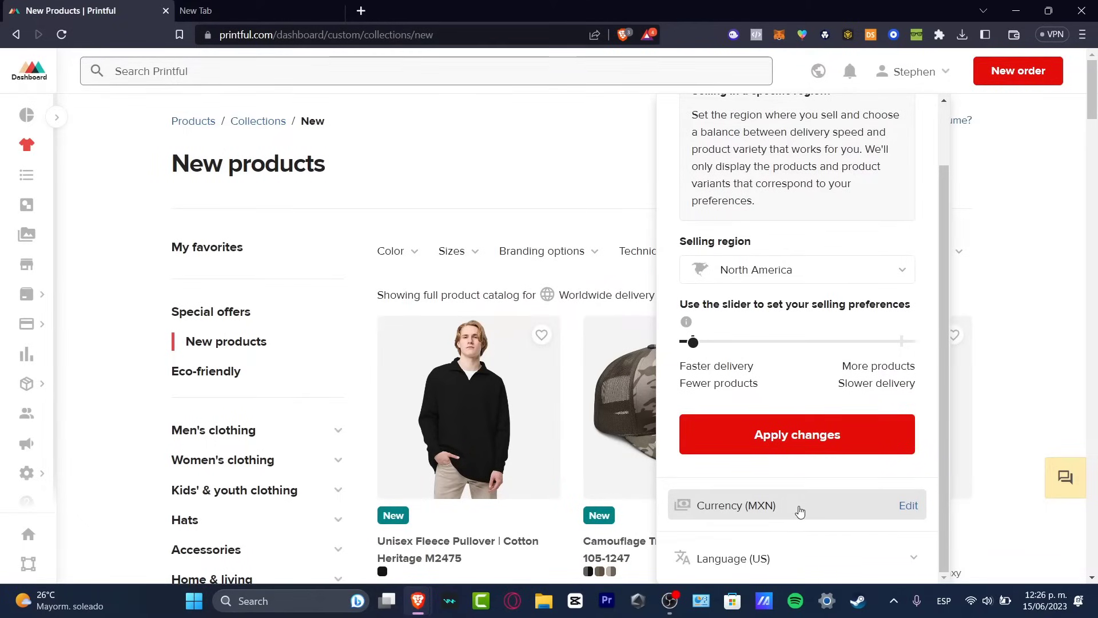
click(766, 437)
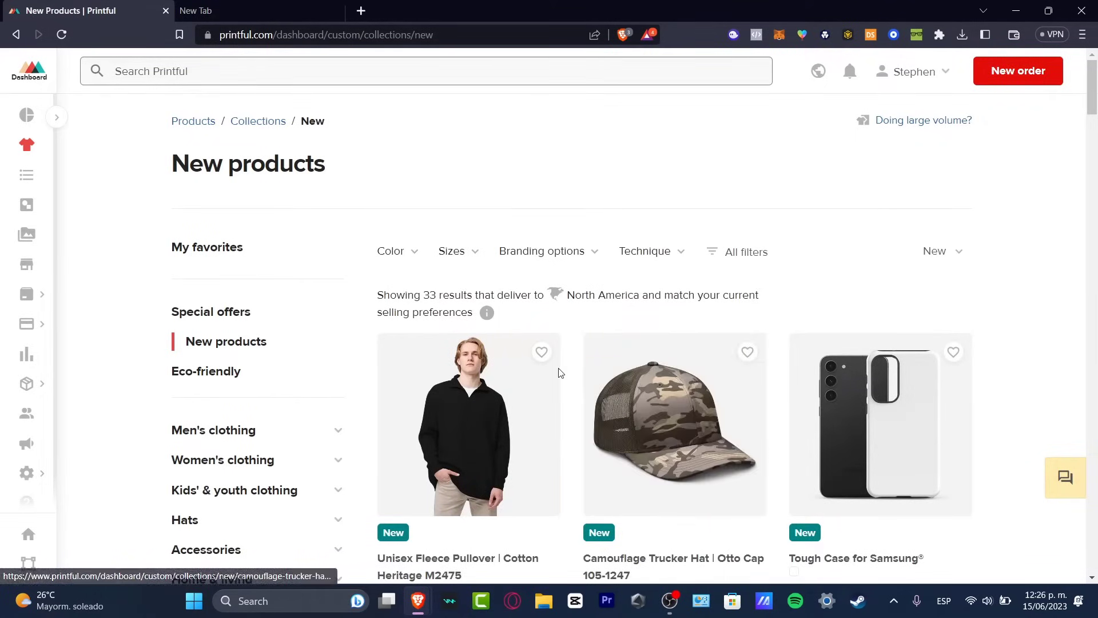
Browse the new products, open Unisex Fleece Pullover | Cotton Heritage M2475 and start creating a product template from it.
scroll(801, 430, down, 6)
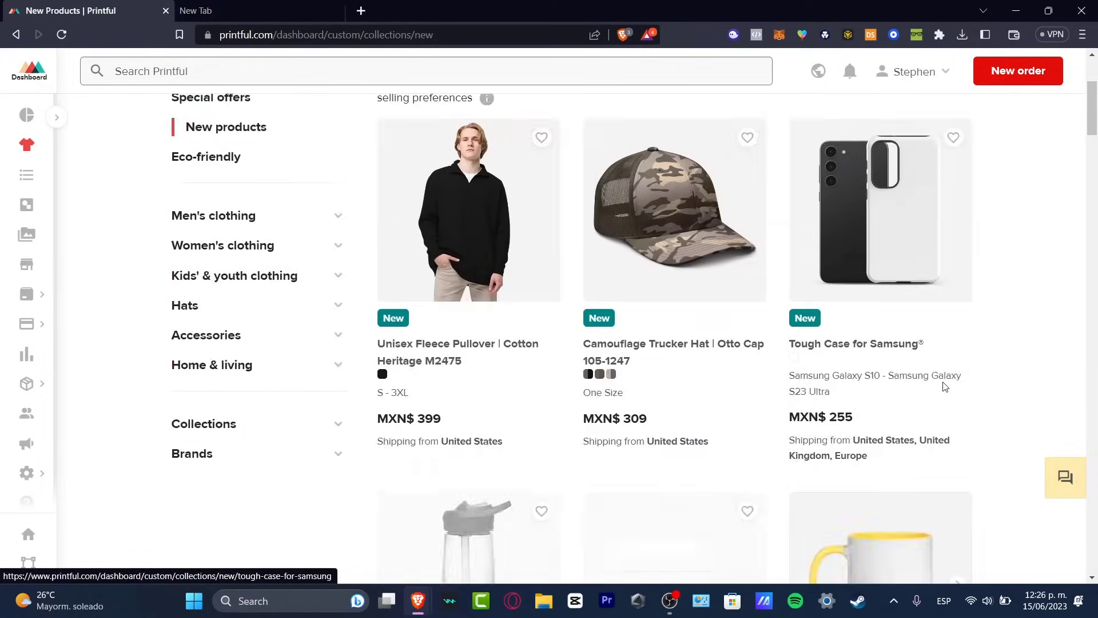
scroll(694, 405, down, 3)
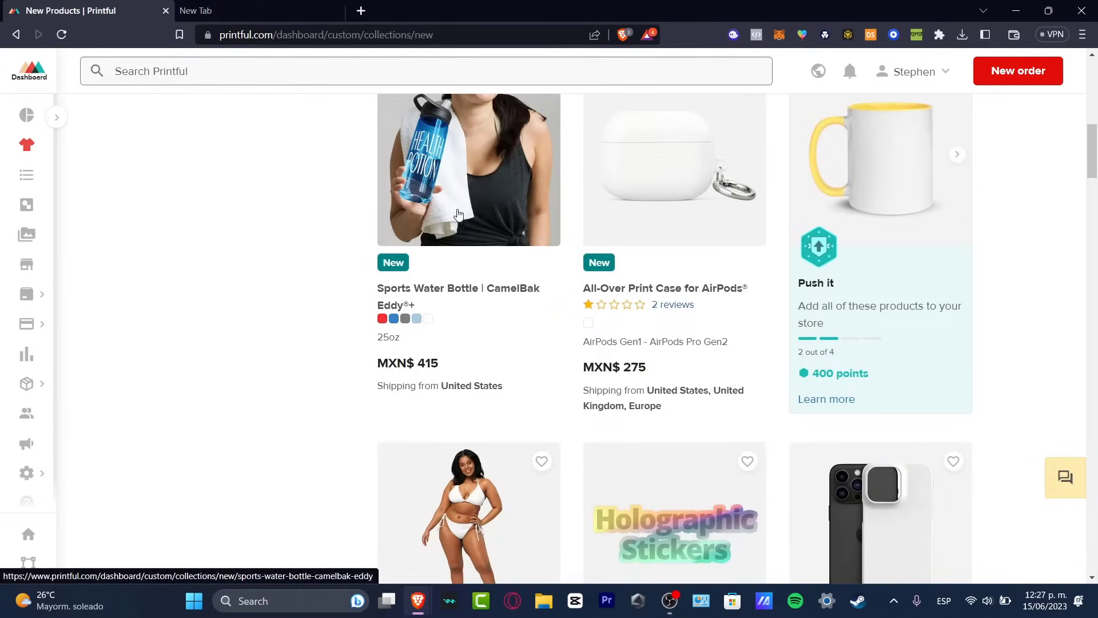
scroll(891, 233, down, 3)
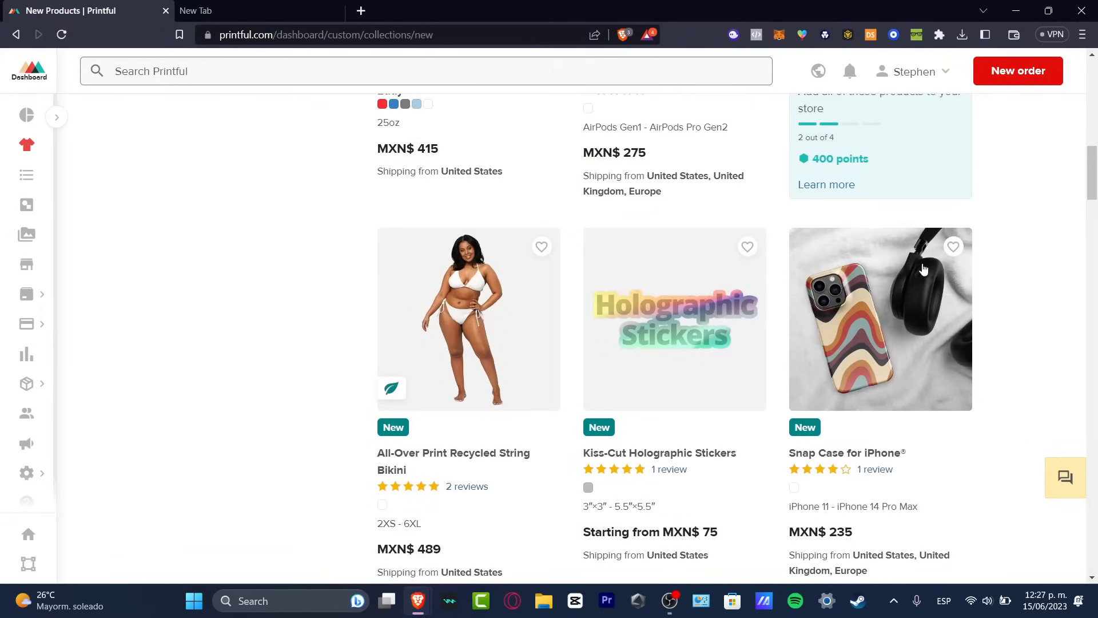
scroll(687, 349, down, 3)
scroll(669, 351, down, 3)
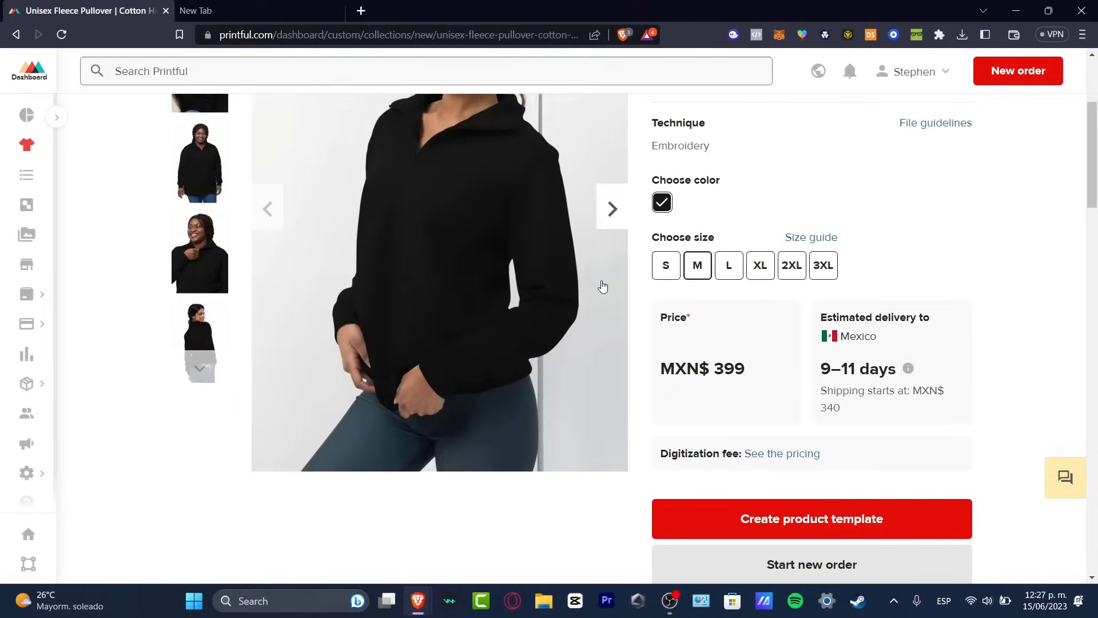
scroll(496, 384, down, 3)
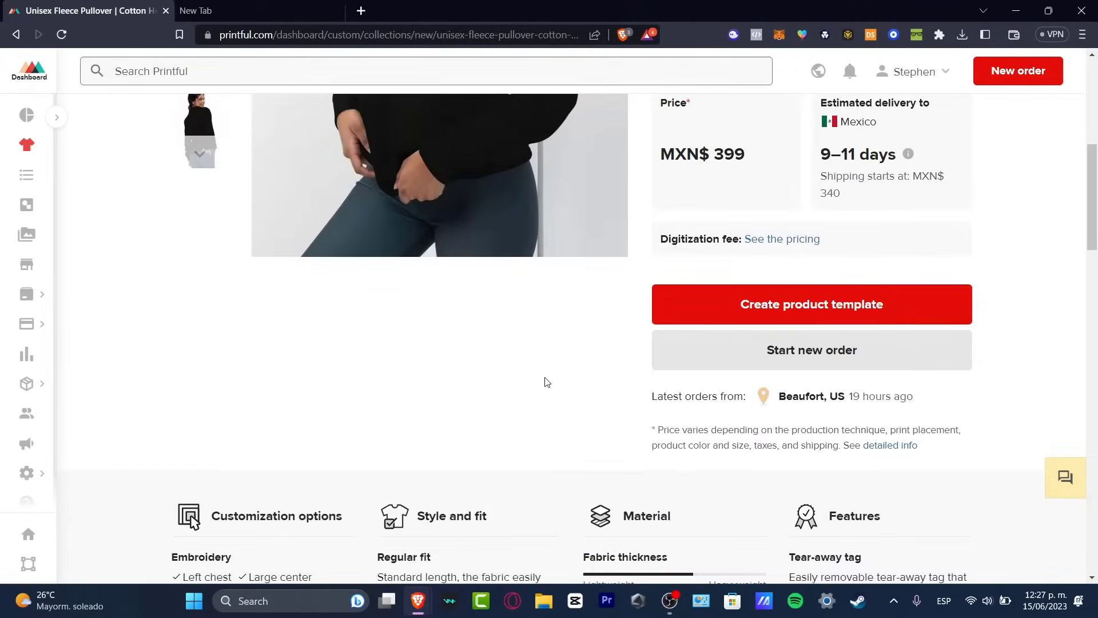
click(846, 311)
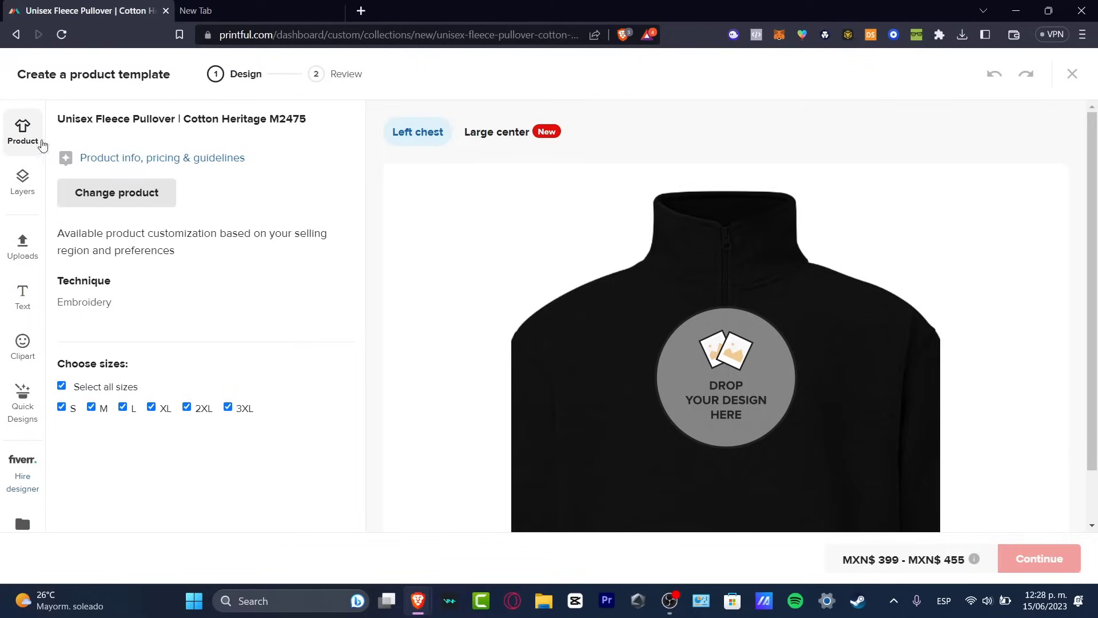
Upload Untitled design (9) from the Downloads folder to the store's file library and apply it to the pullover's left chest.
drag(71, 301, 132, 306)
click(738, 403)
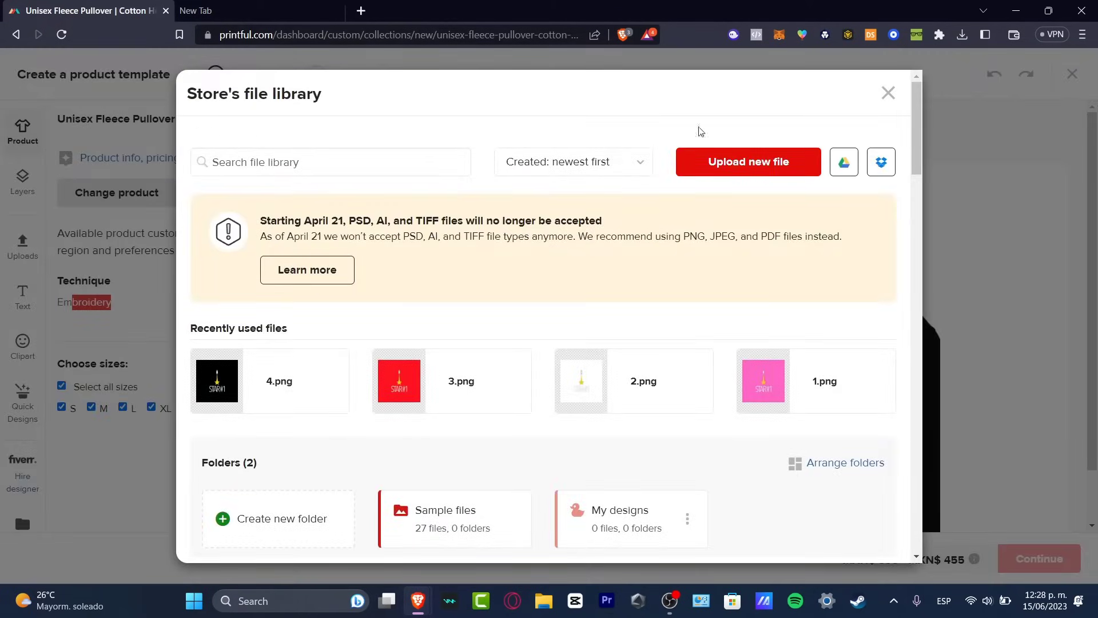
click(714, 171)
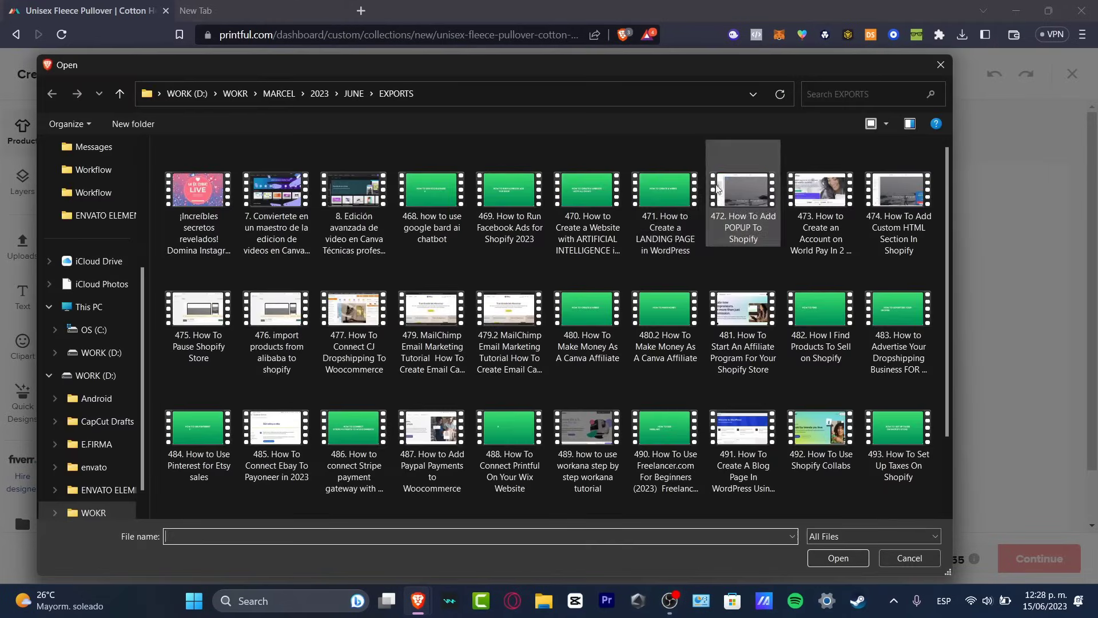
scroll(91, 195, up, 3)
click(98, 238)
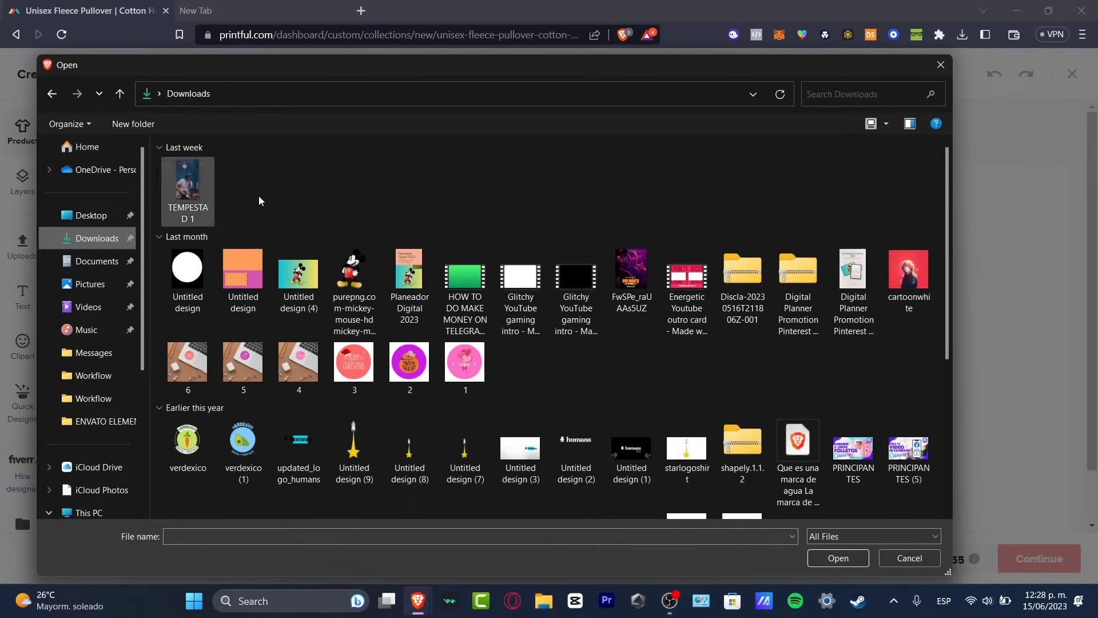
click(354, 449)
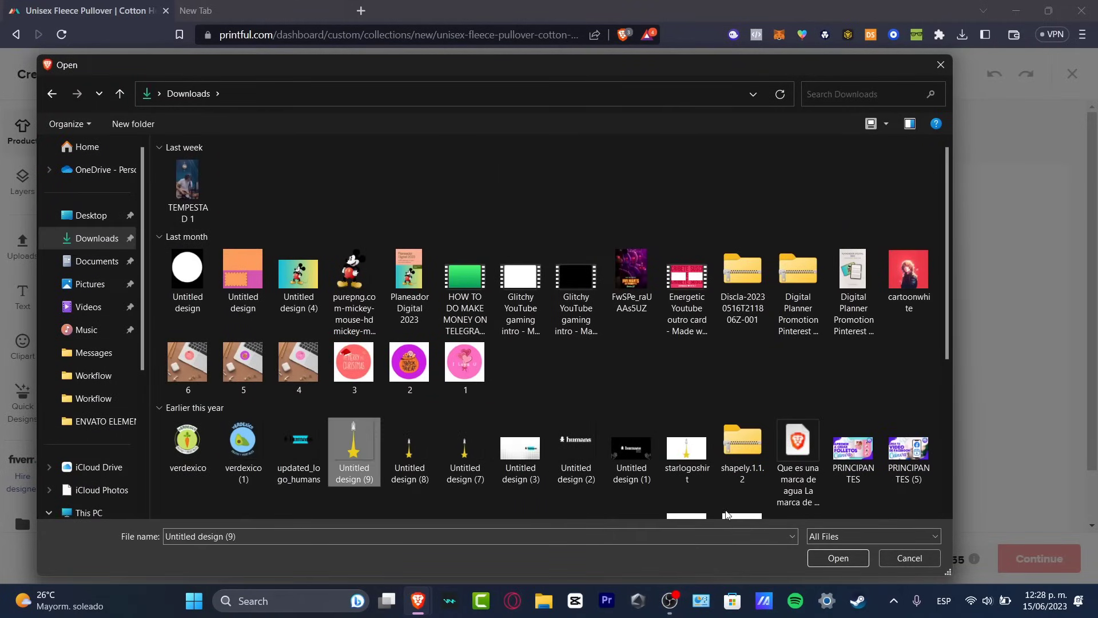
click(837, 558)
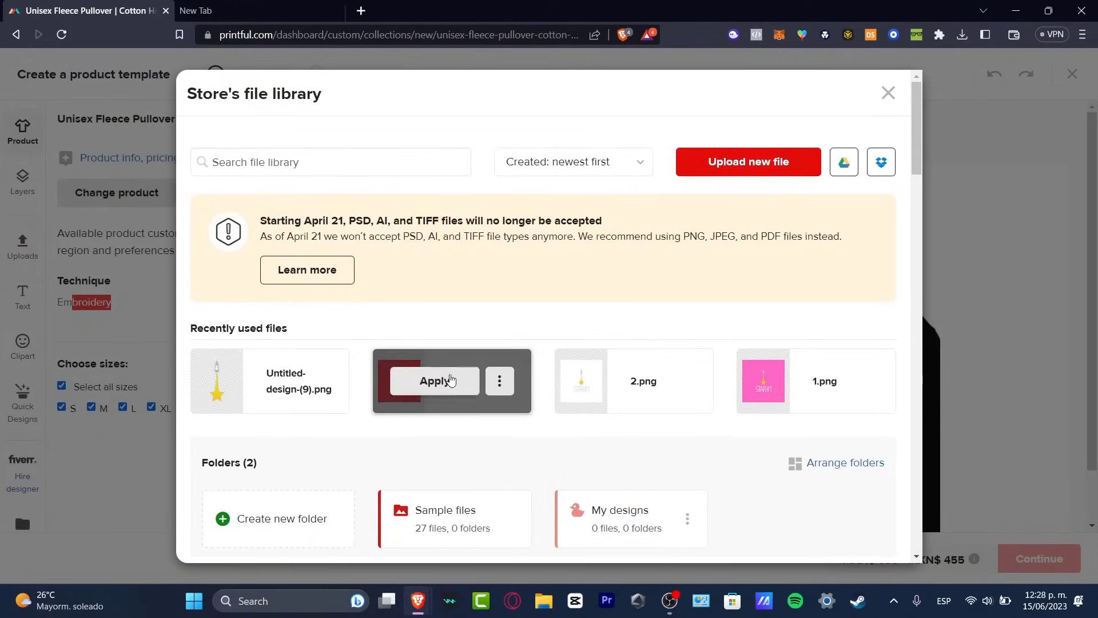
click(262, 389)
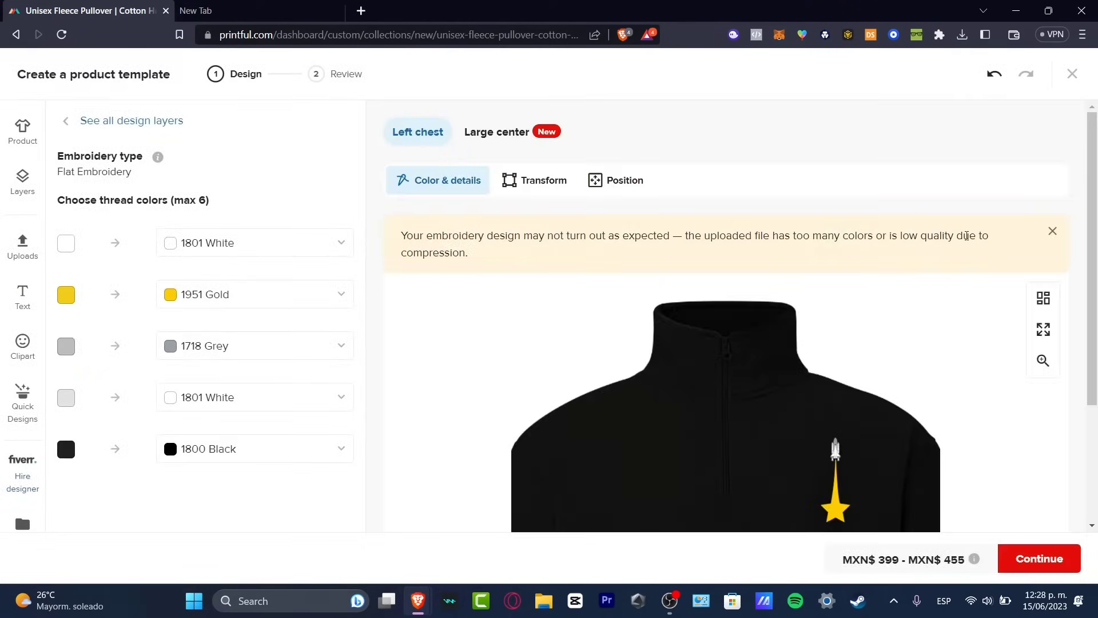
Check the rocket design's placement, proceed to the review, title the template "Star #1 Unisex fleece pullover" and save it.
scroll(983, 292, down, 3)
mouse_move(828, 333)
mouse_down()
mouse_move(814, 339)
mouse_move(835, 337)
mouse_move(830, 327)
mouse_up()
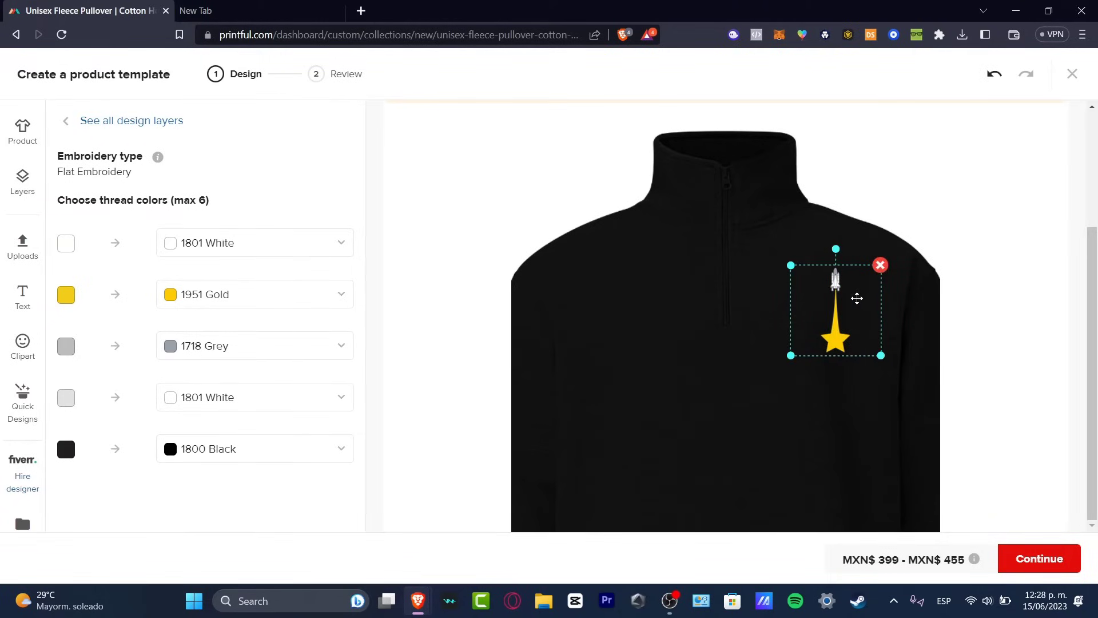
click(1041, 559)
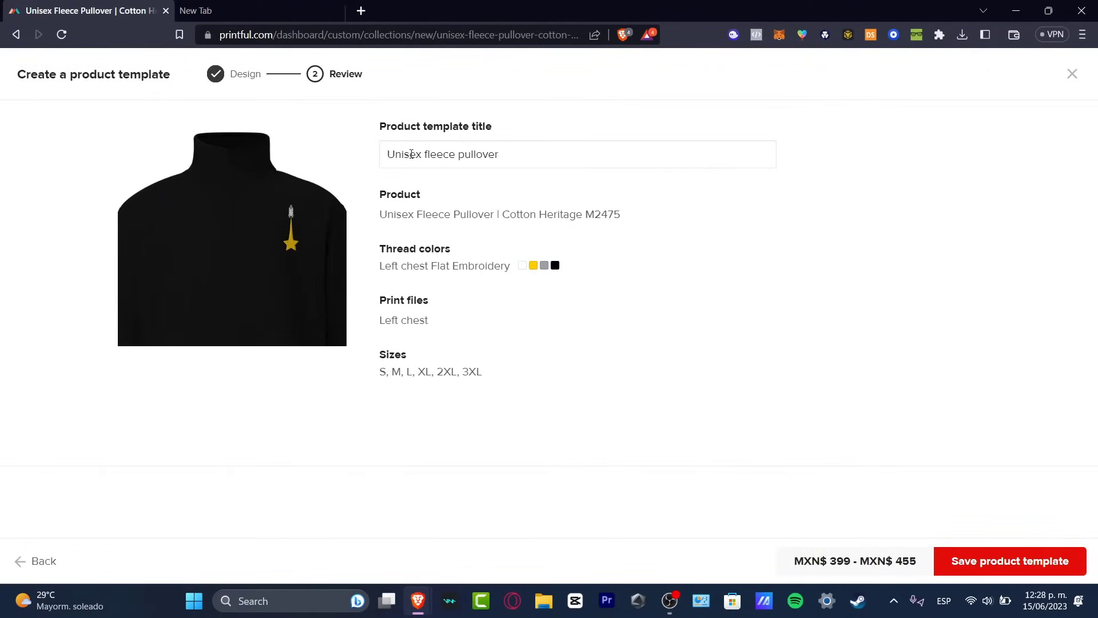
click(388, 154)
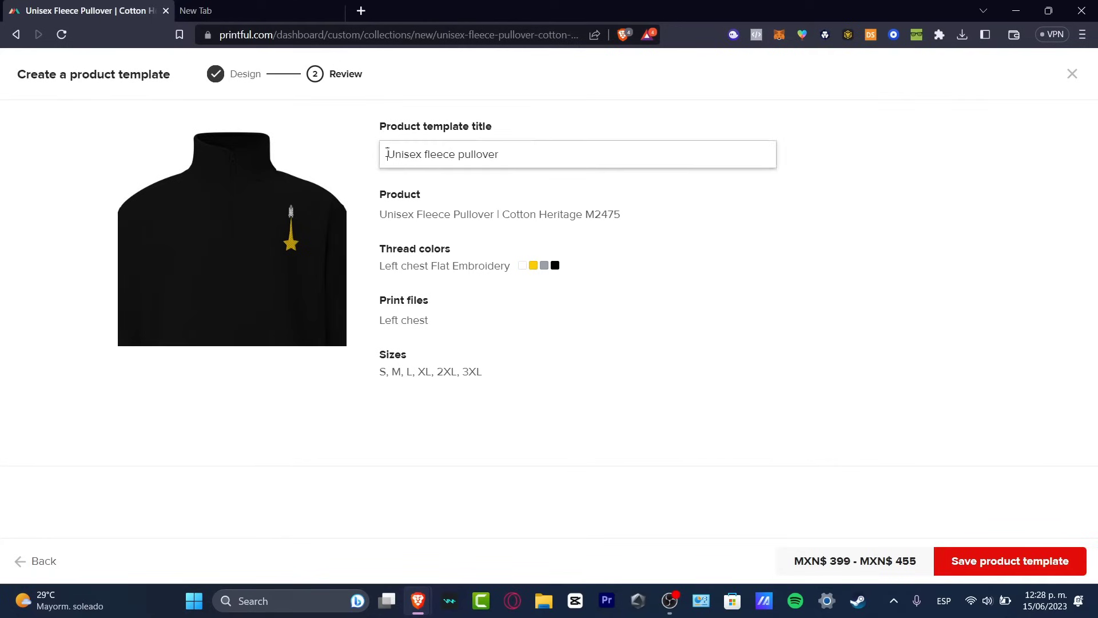
text(Star #1)
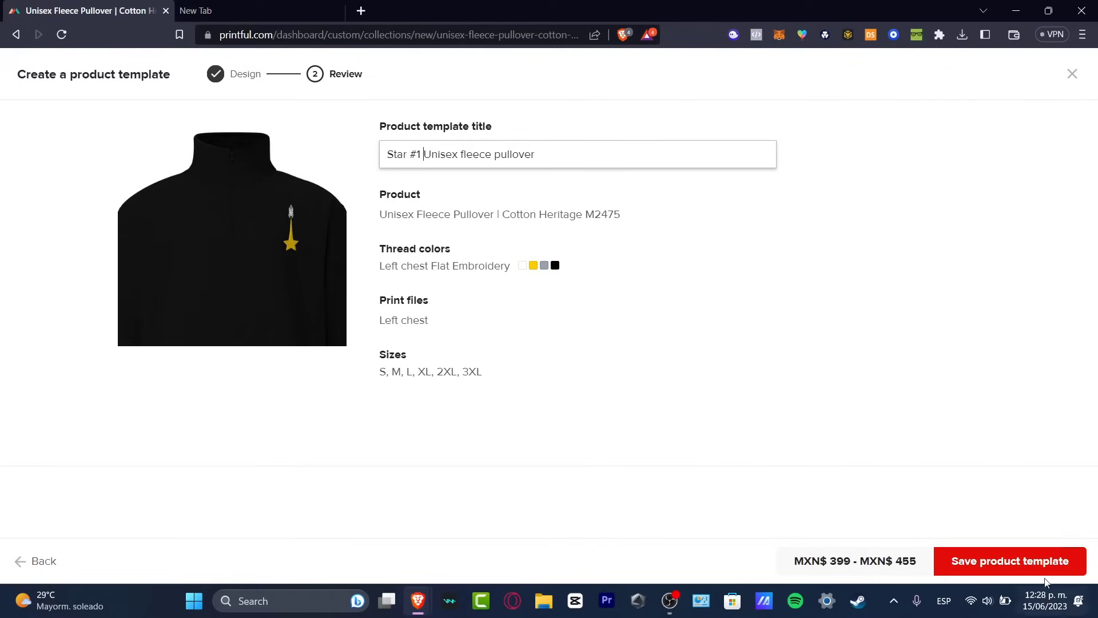
click(1035, 565)
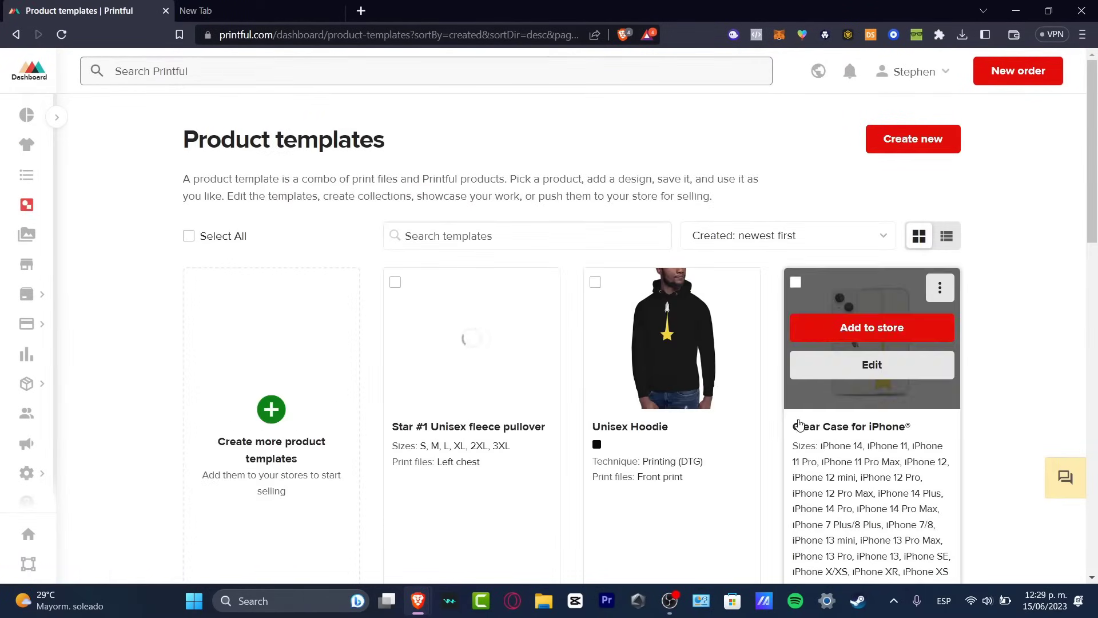
Add the Star #1 Unisex fleece pullover template to the Etsy store sthwhtmerch.
scroll(797, 424, down, 10)
scroll(778, 437, up, 3)
scroll(770, 507, up, 6)
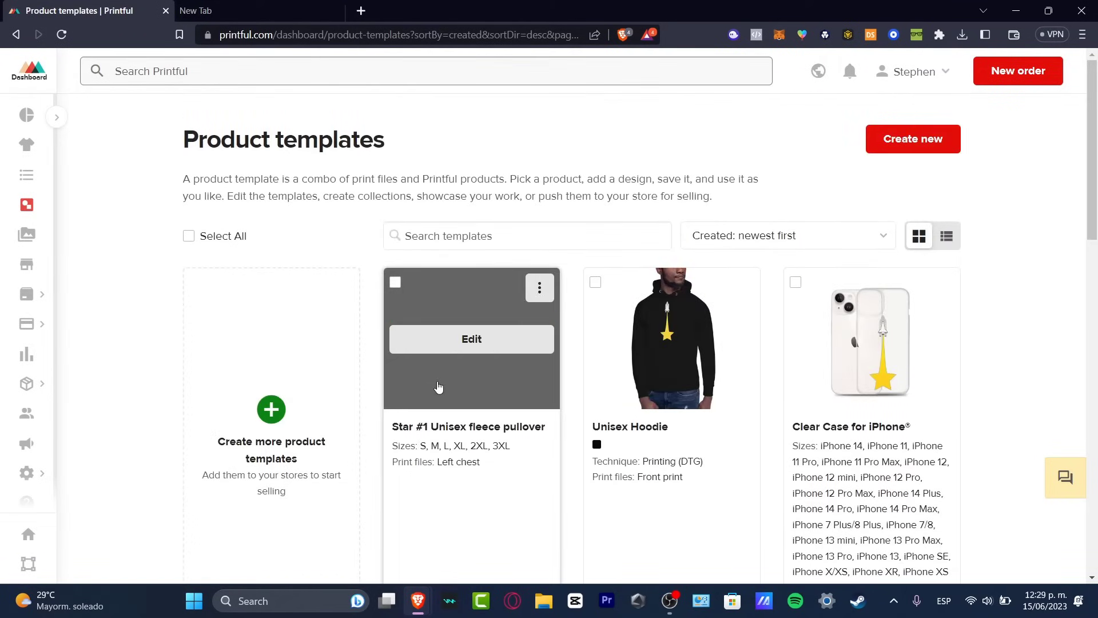
mouse_move(527, 329)
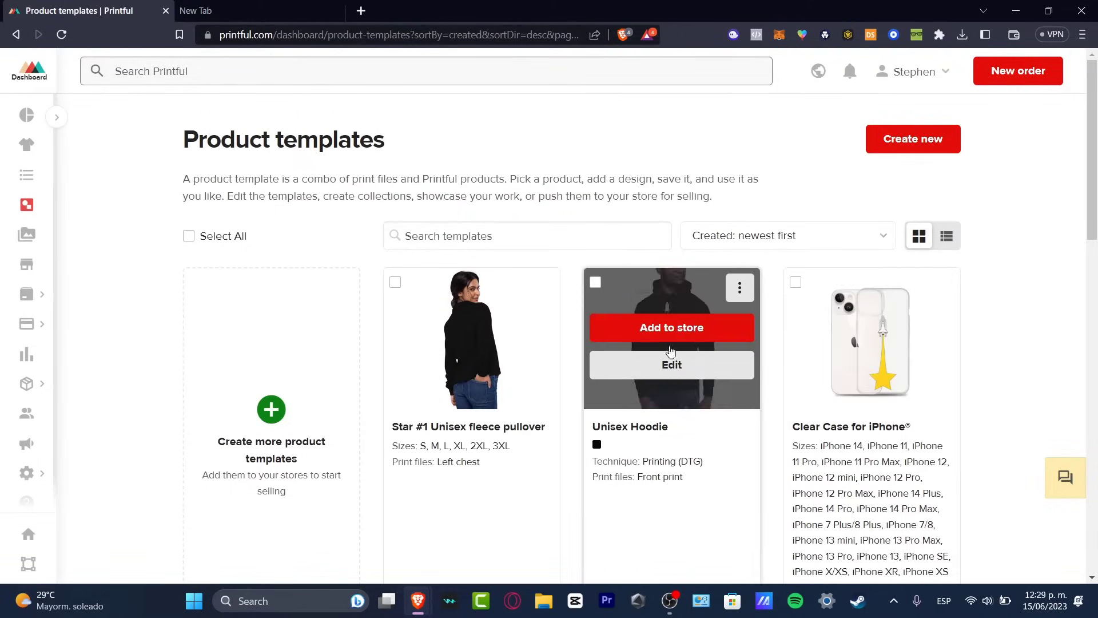
click(491, 336)
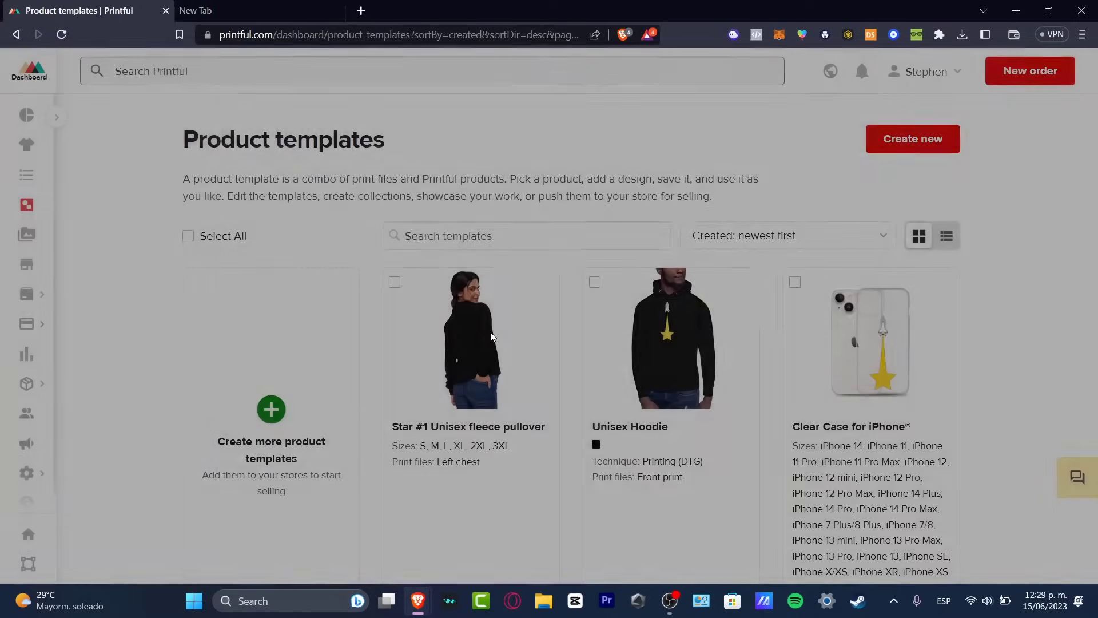
drag(257, 146, 306, 148)
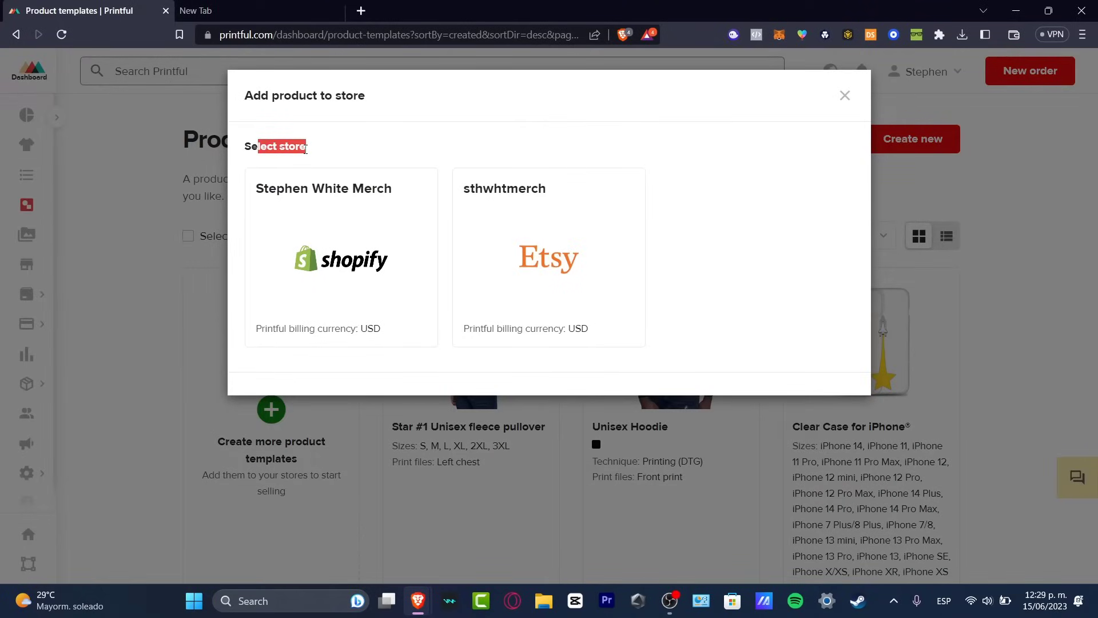
click(522, 277)
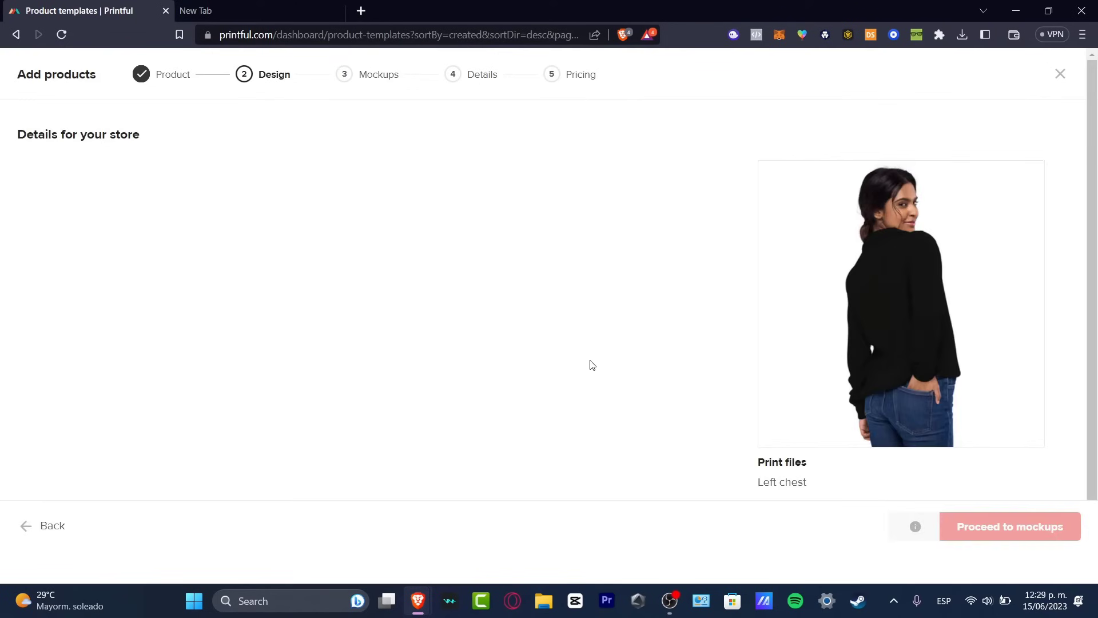
Keep all sizes from S to 3XL selected for the store and proceed to the mockups.
drag(48, 135, 426, 204)
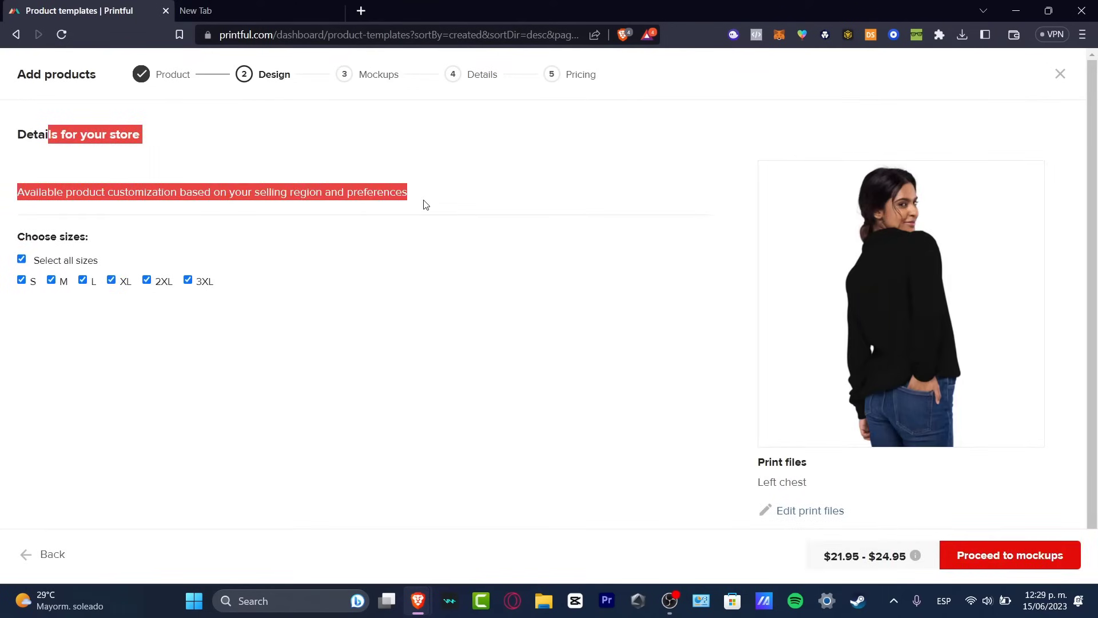
click(304, 231)
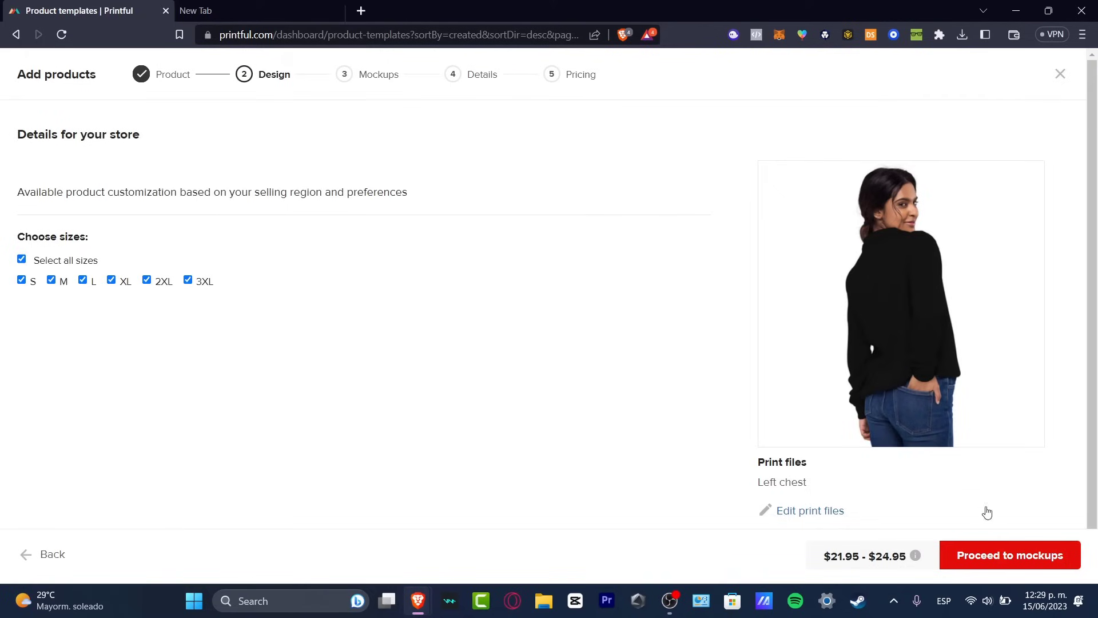
click(1001, 553)
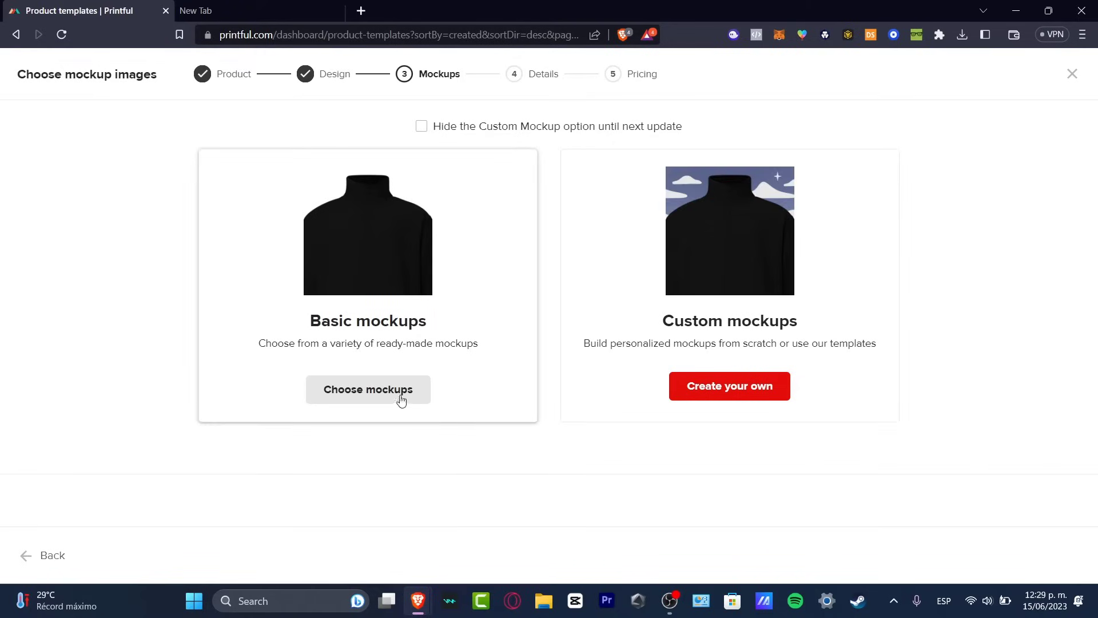
Choose basic mockups, set the woman wearing a beige cap as the main mockup, and continue to the product details.
click(363, 391)
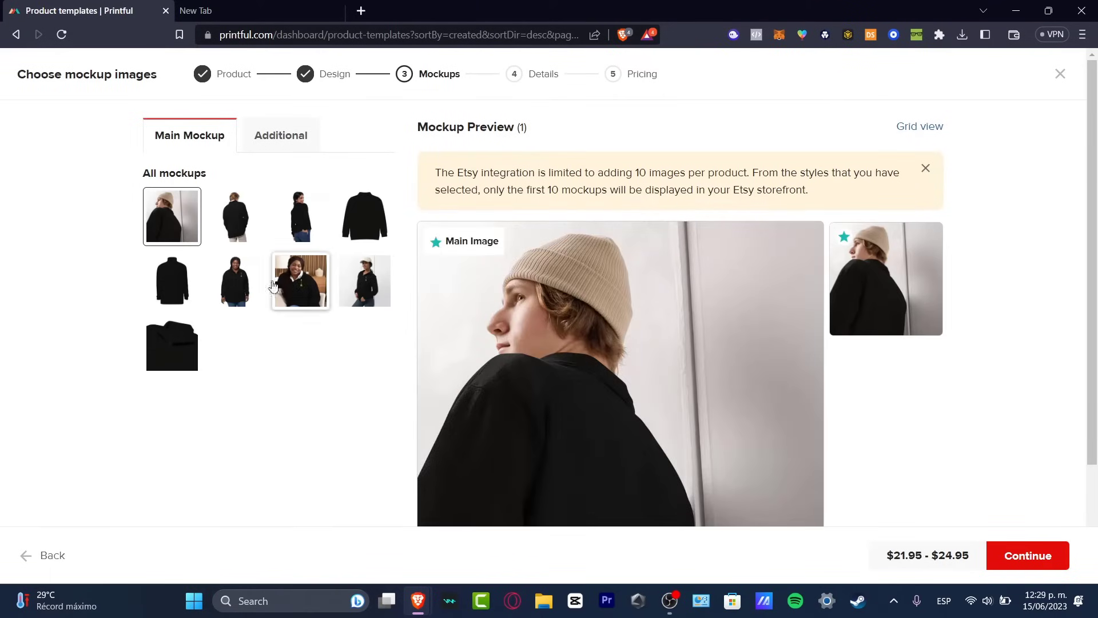
click(353, 275)
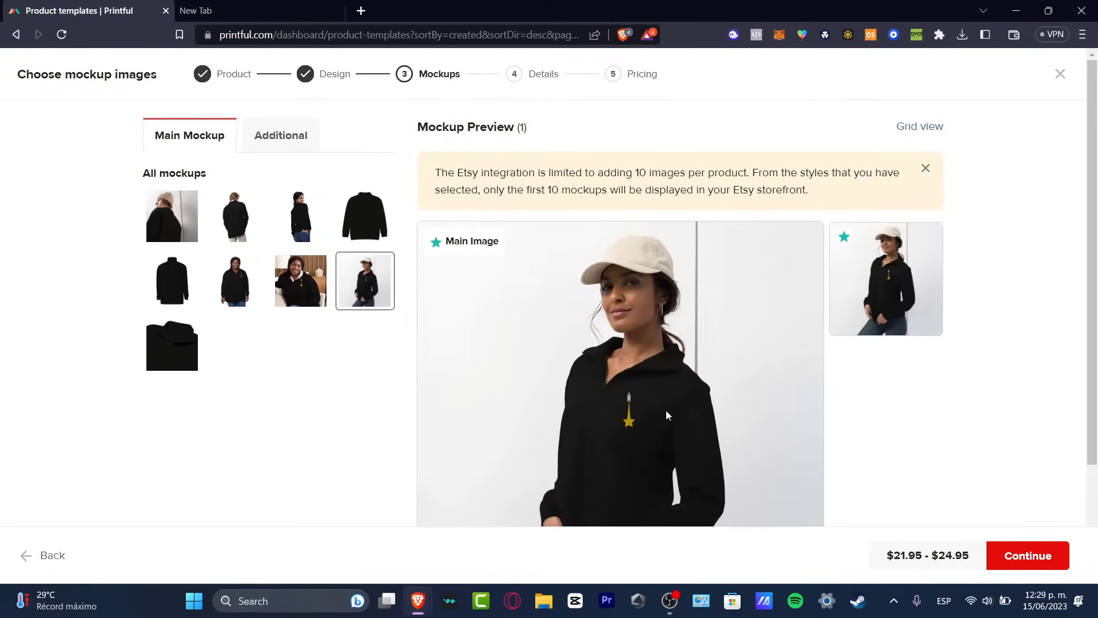
scroll(665, 415, down, 3)
scroll(679, 410, up, 3)
click(1023, 557)
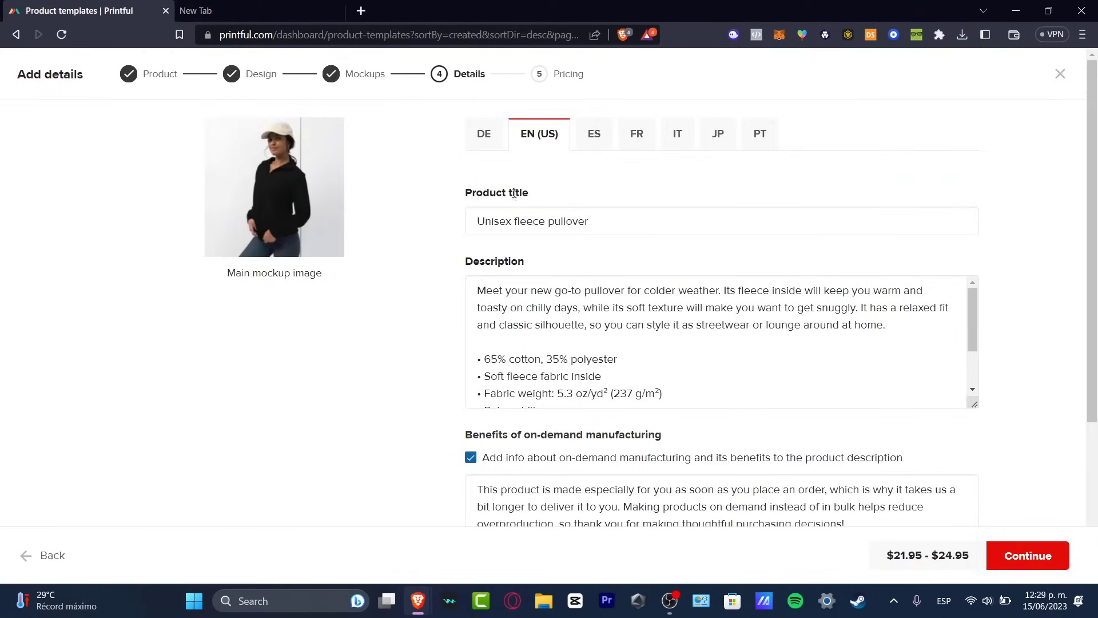
Return to the basic mockups, add three additional front views showing the rocket design on two women and a man, and continue.
click(365, 75)
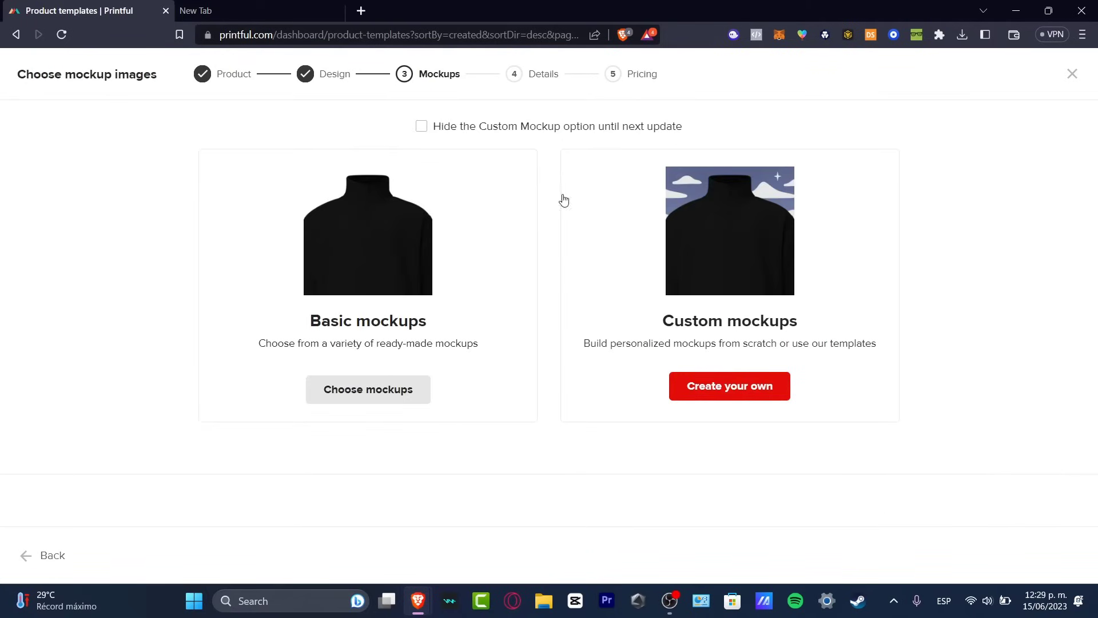
click(392, 387)
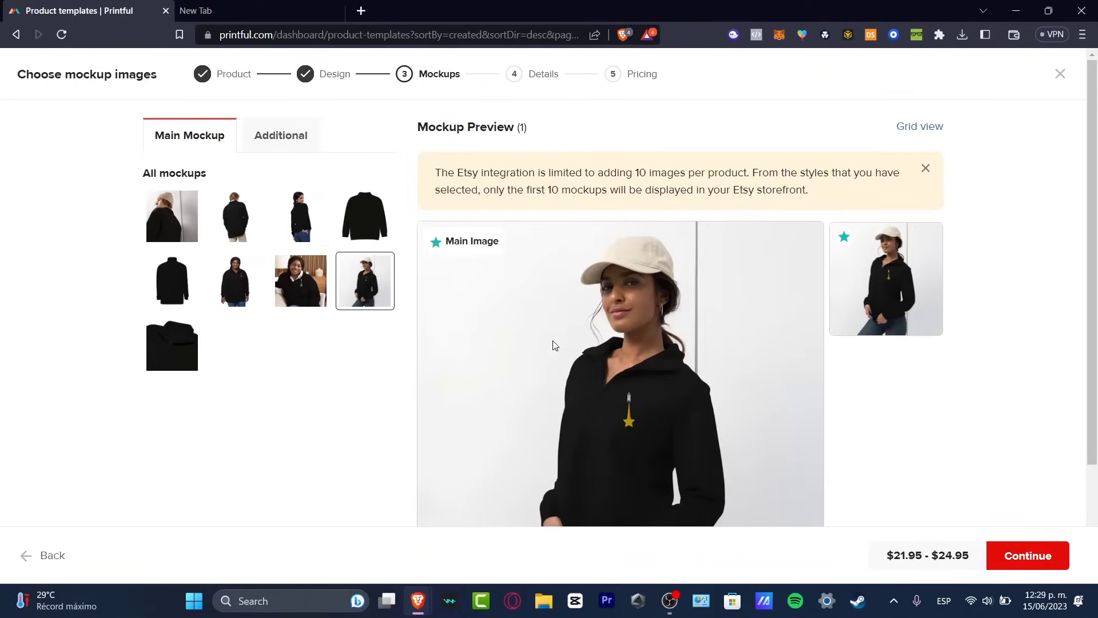
click(289, 143)
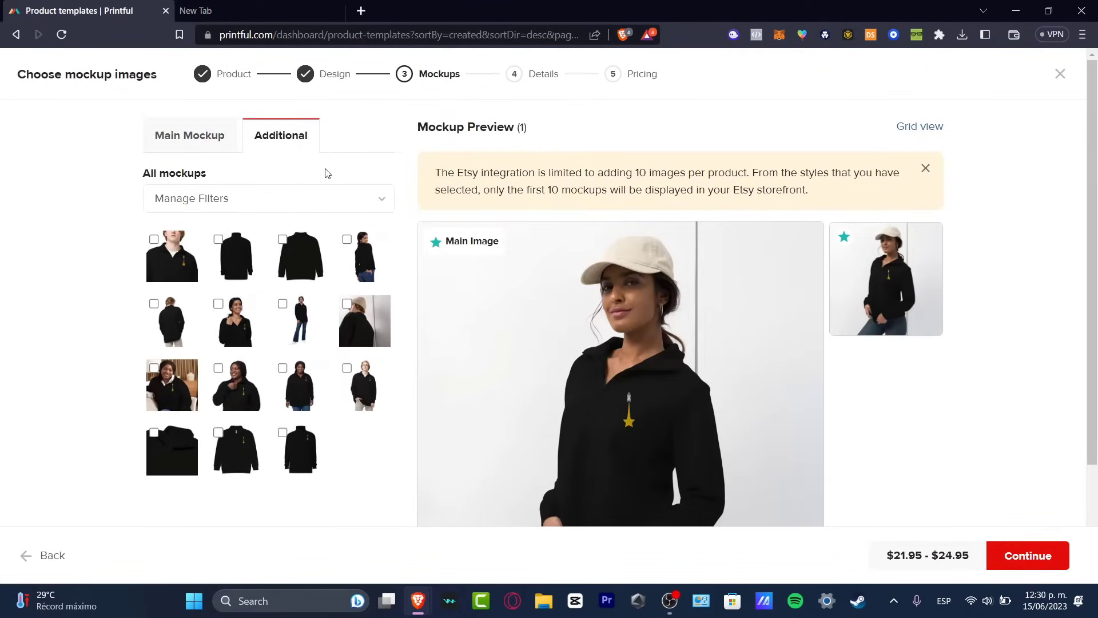
click(218, 368)
click(218, 304)
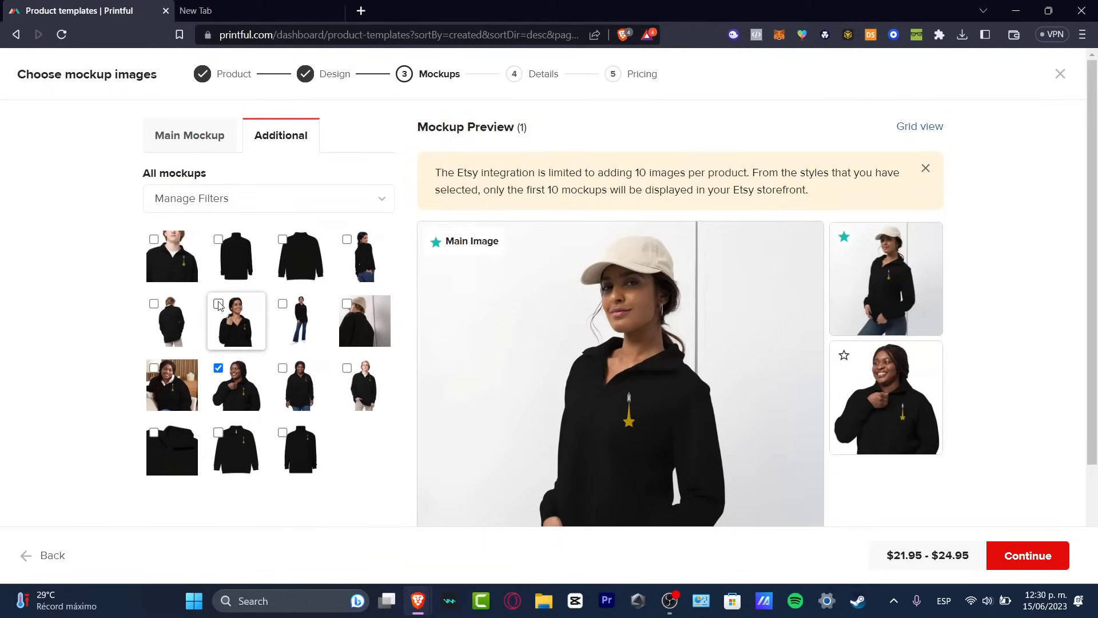
click(153, 239)
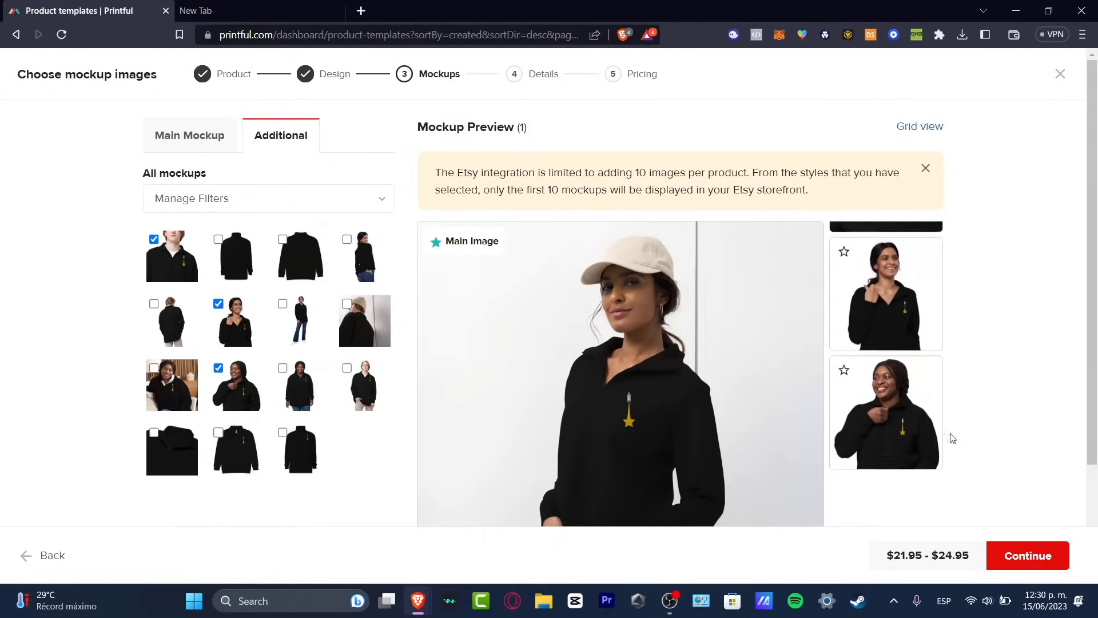
click(1041, 565)
Change the English product title to "Star #1 Unisex fleece pullover".
click(482, 218)
text(Star )
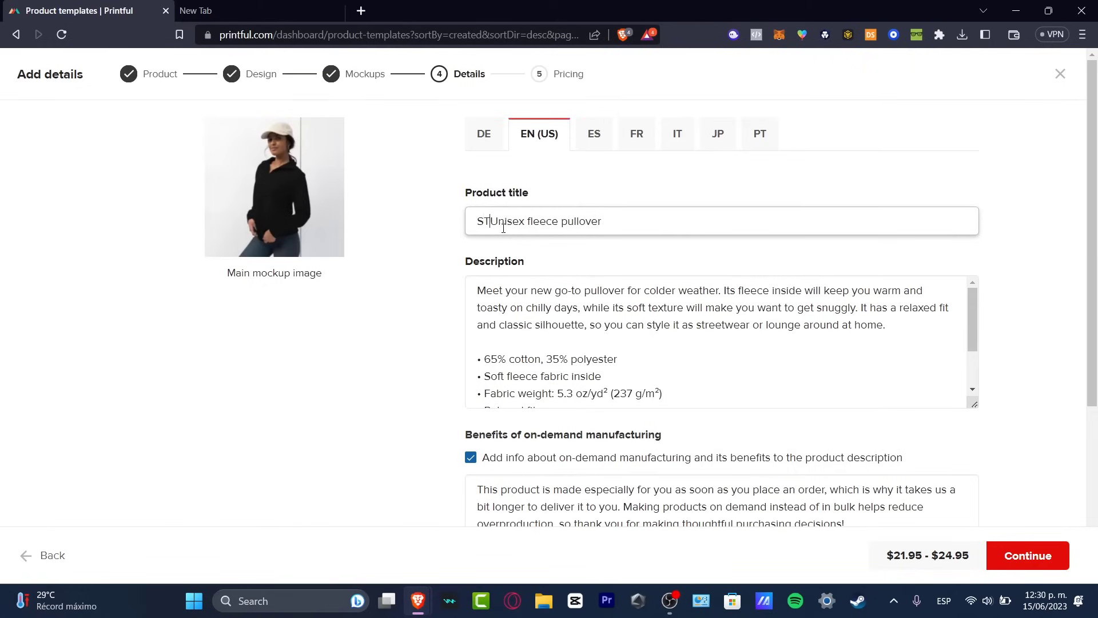
text(#1)
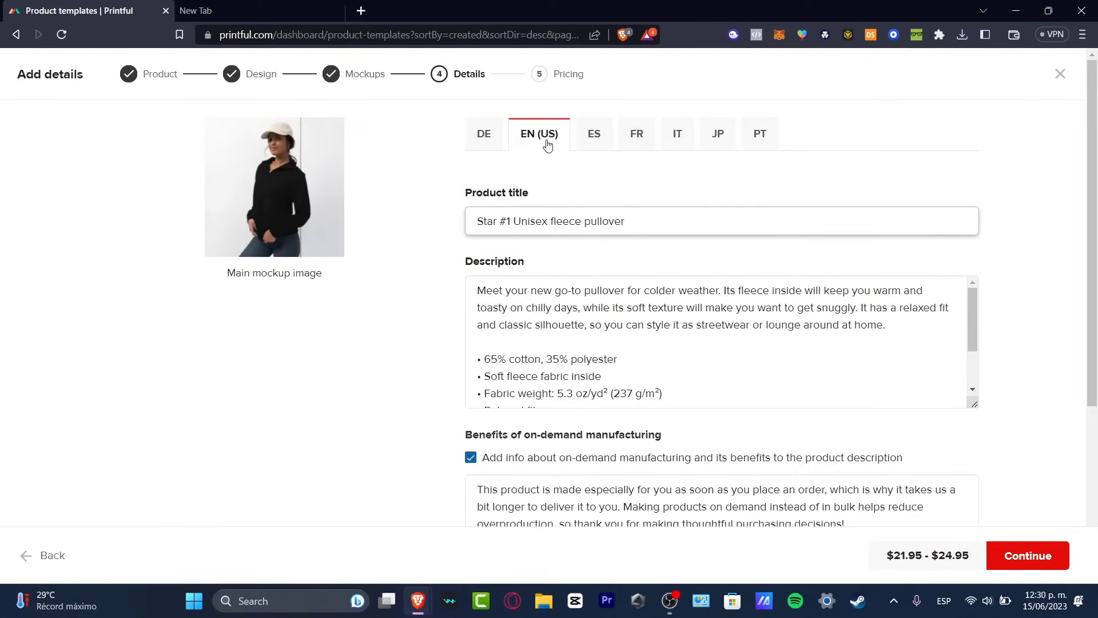
Add the size guide as an image with only the metric measurement system enabled, and continue to pricing.
scroll(614, 326, down, 2)
scroll(625, 463, down, 3)
scroll(746, 343, down, 1)
click(471, 402)
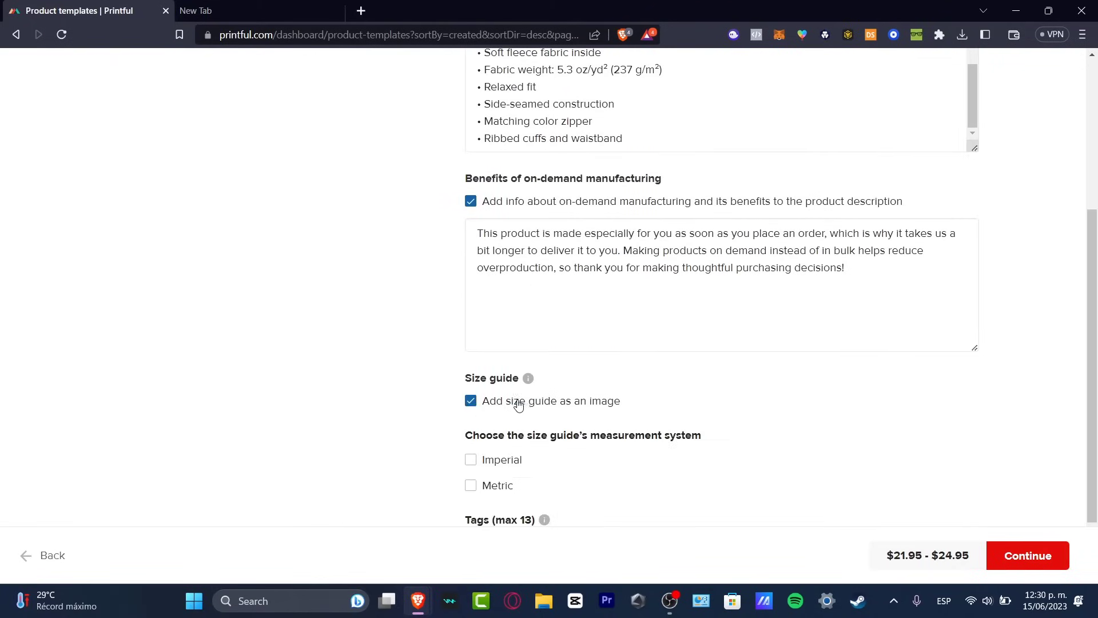
scroll(678, 402, down, 2)
click(502, 375)
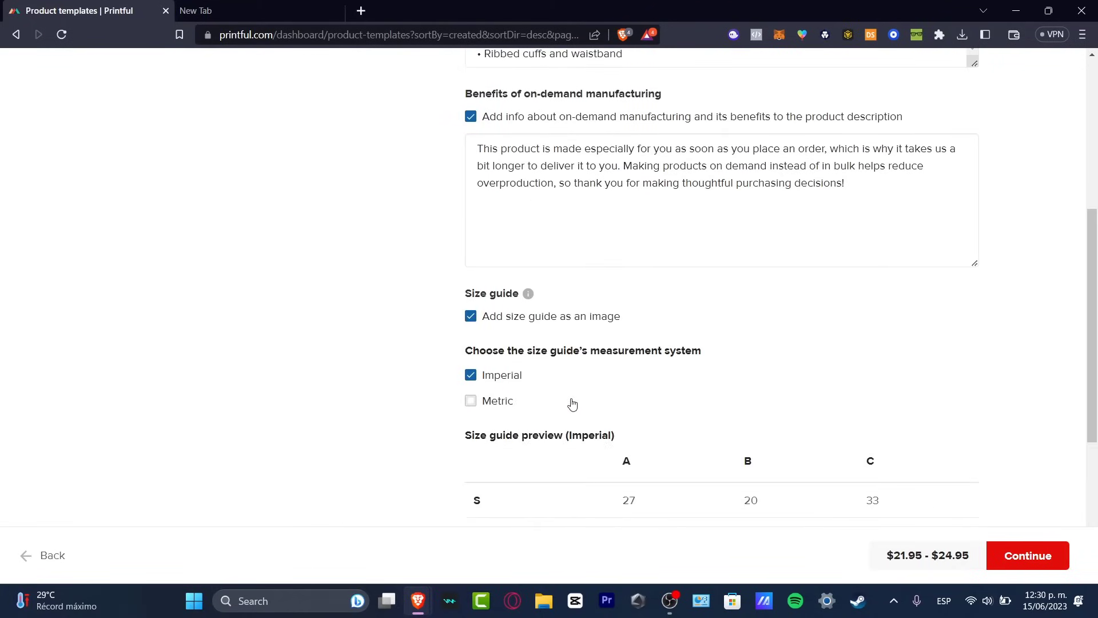
scroll(600, 403, down, 5)
click(486, 188)
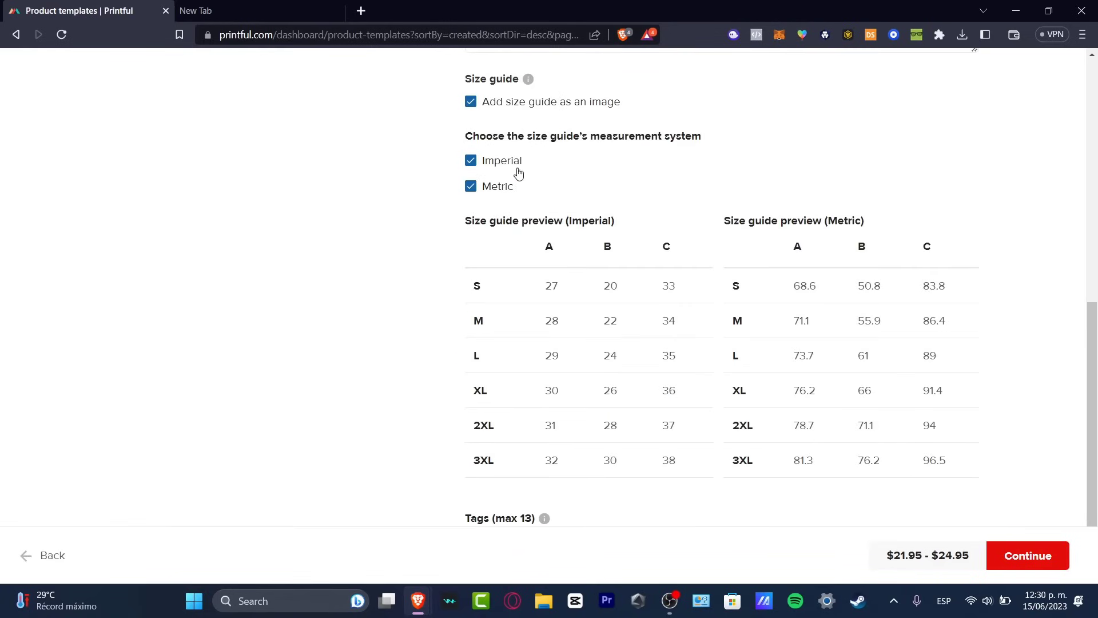
click(480, 163)
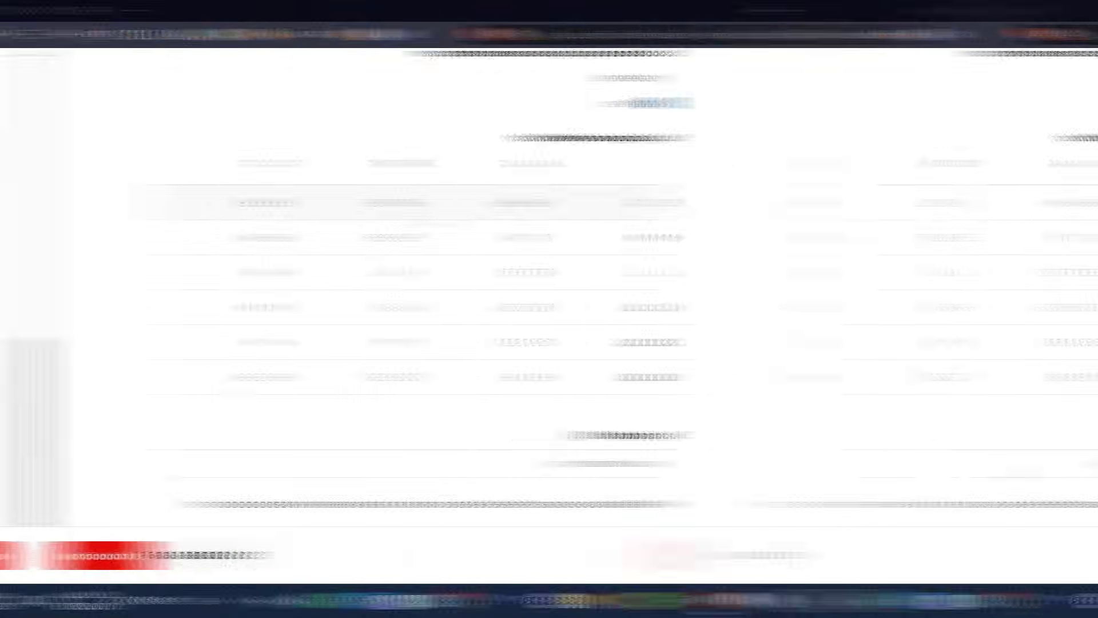
click(1032, 557)
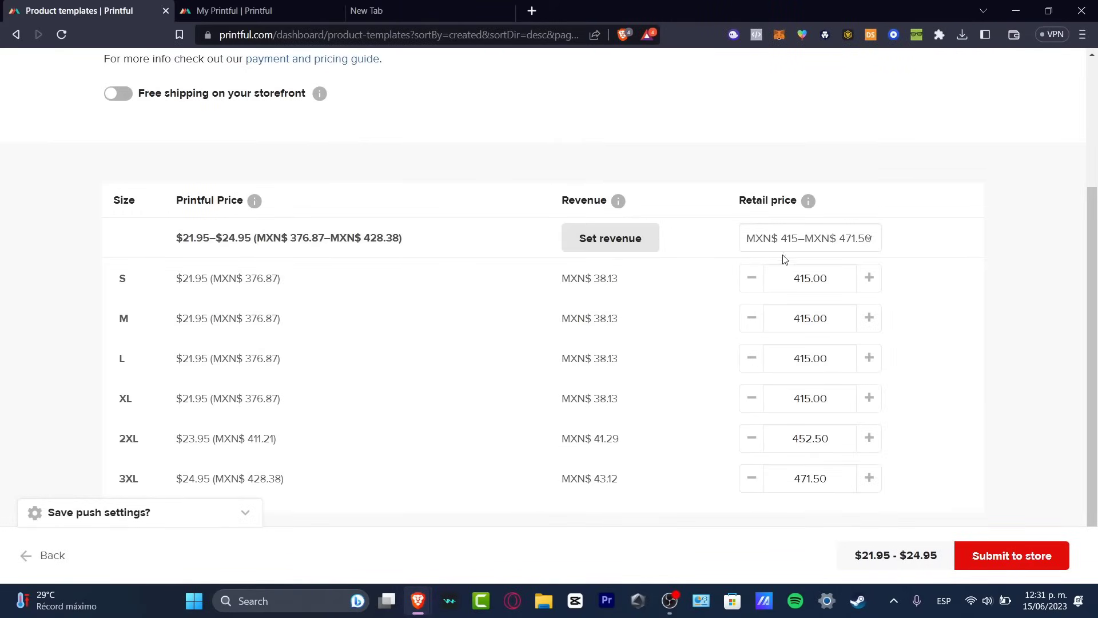
Review the Printful prices, set the revenue to 5% for all sizes, and submit the pullover to the store.
drag(195, 194, 410, 251)
drag(555, 200, 625, 206)
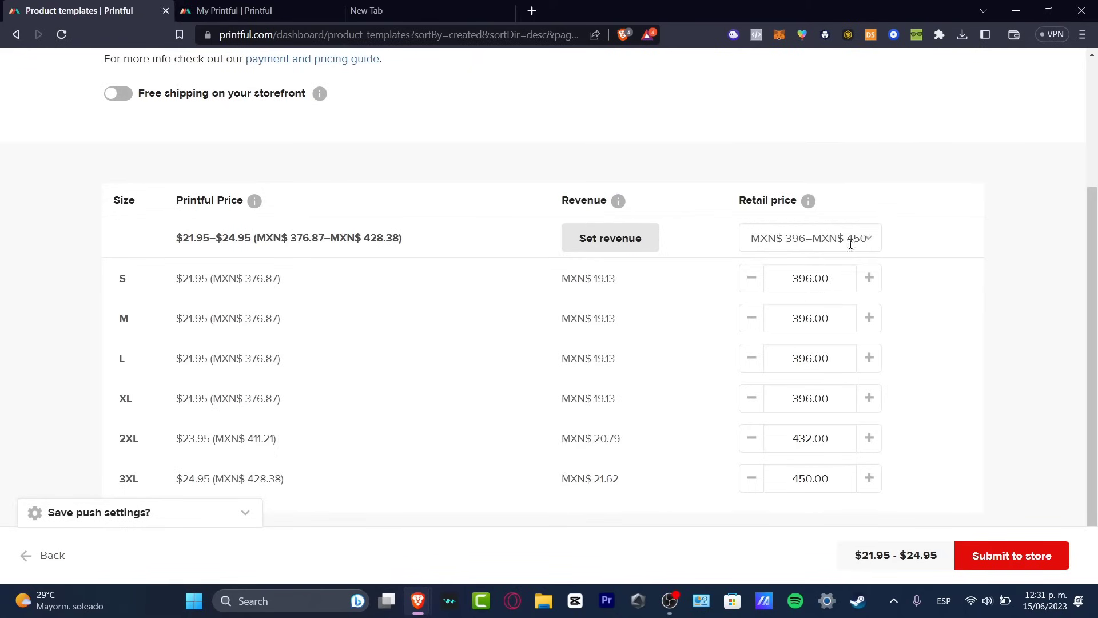
click(639, 239)
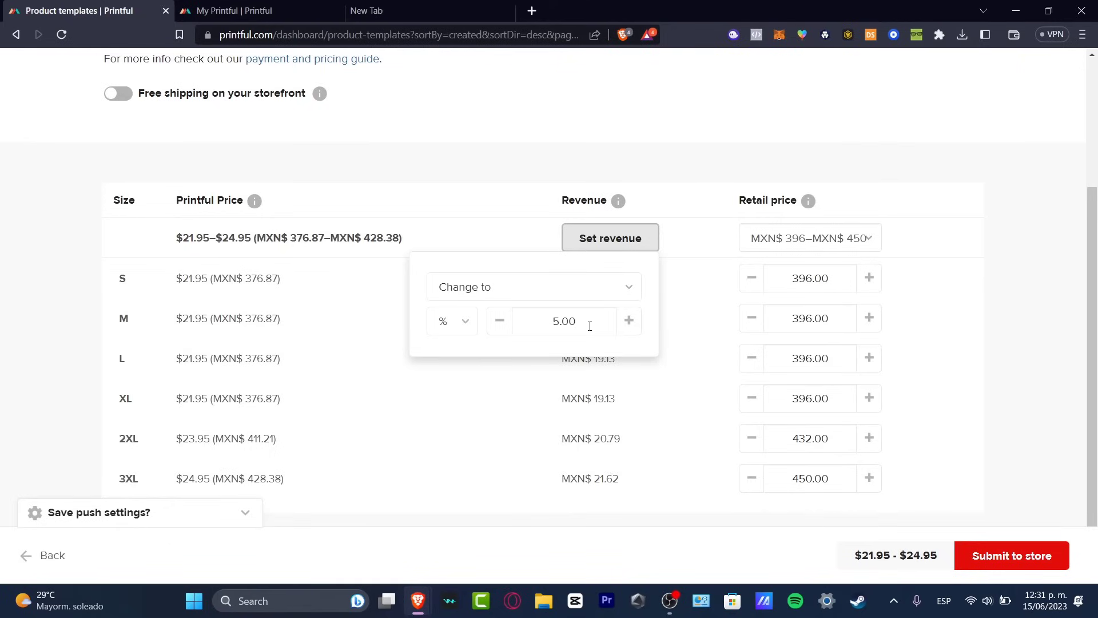
click(941, 282)
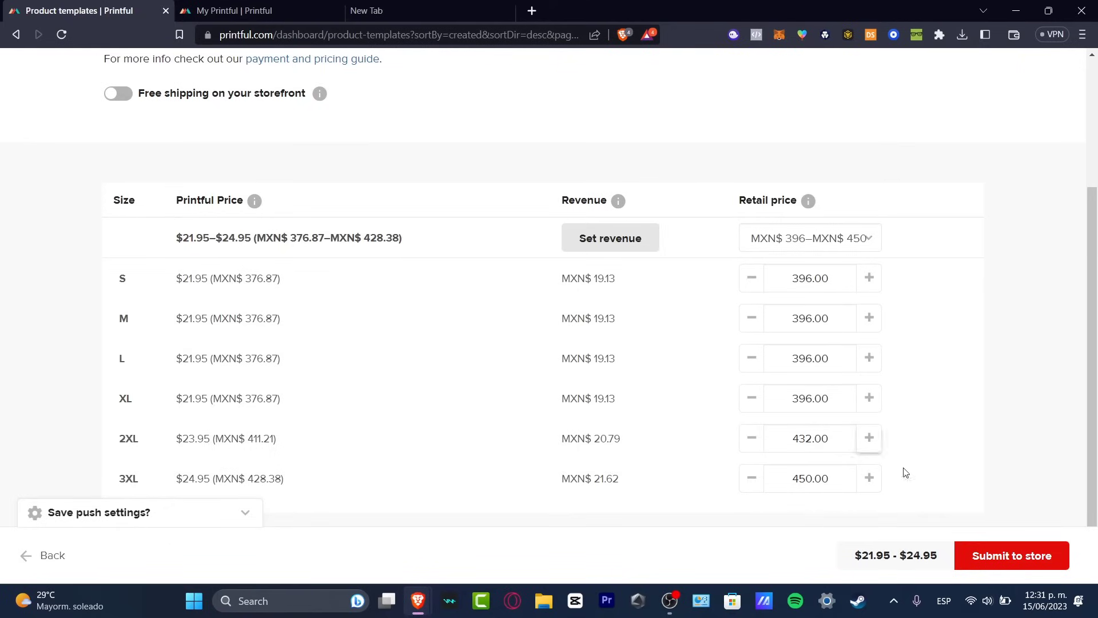
click(1025, 558)
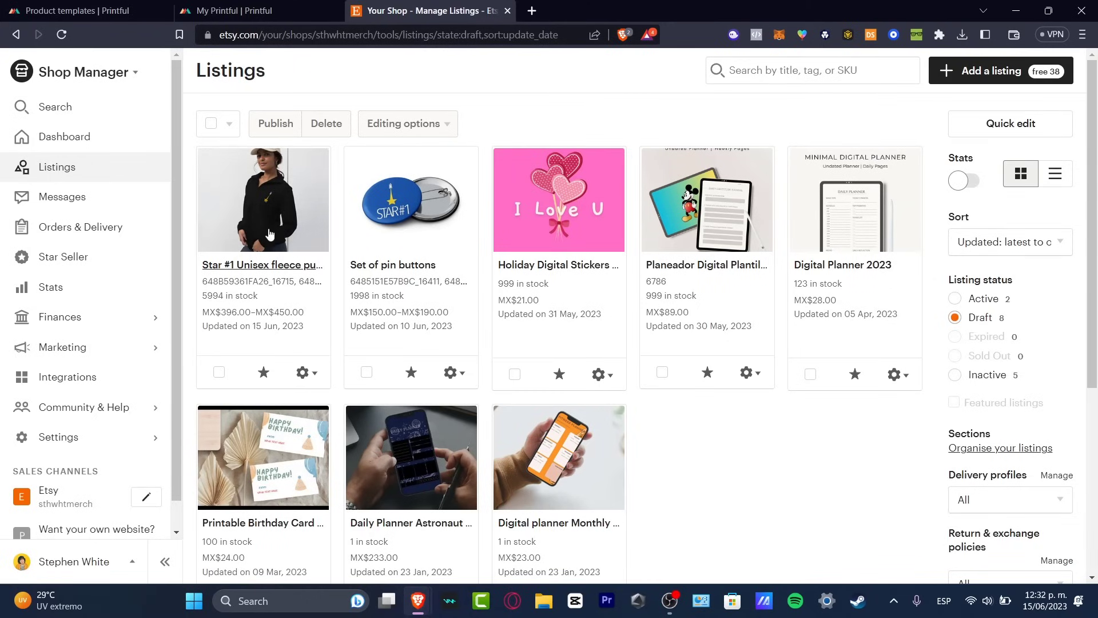
Open the Star #1 Unisex fleece pullover draft in the Etsy listings, move the man's close-up to second photo, and publish the listing.
click(285, 266)
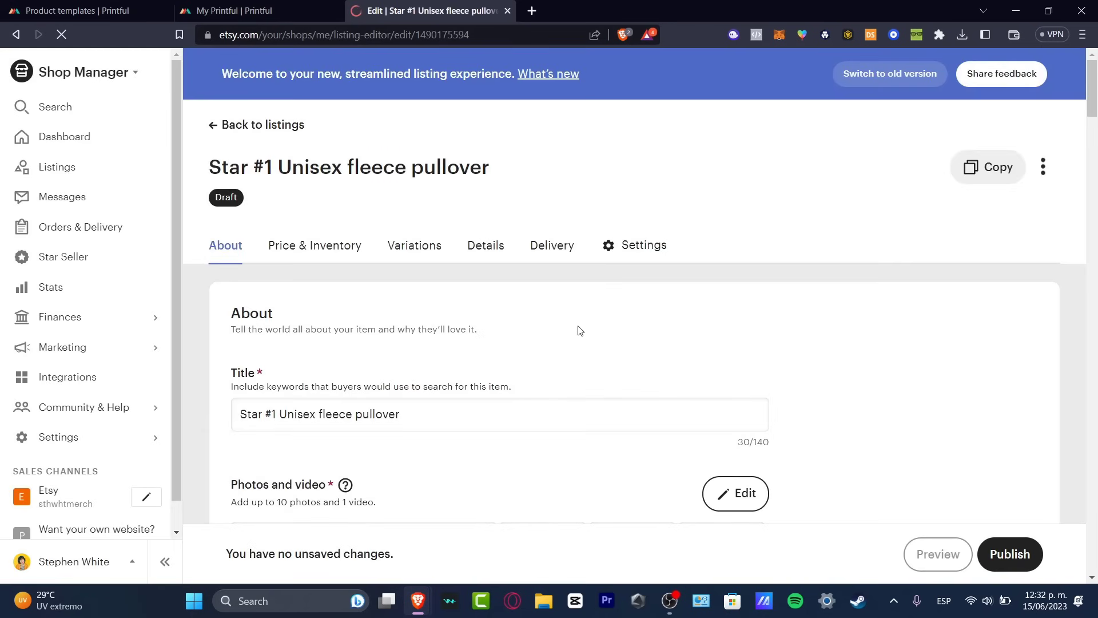
scroll(572, 326, down, 8)
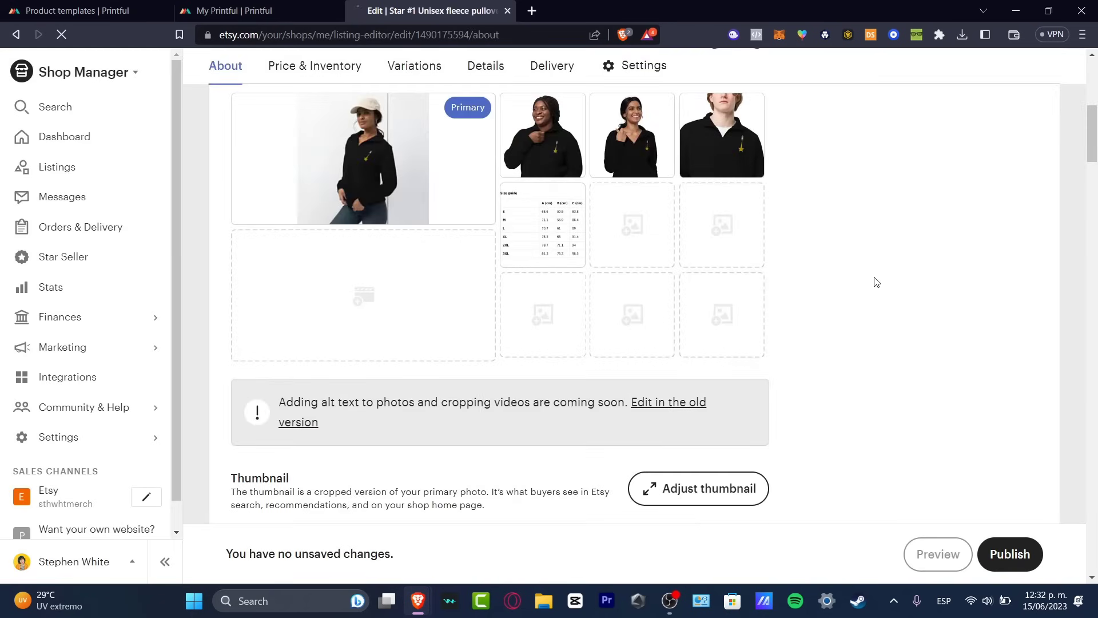
drag(717, 349, 546, 349)
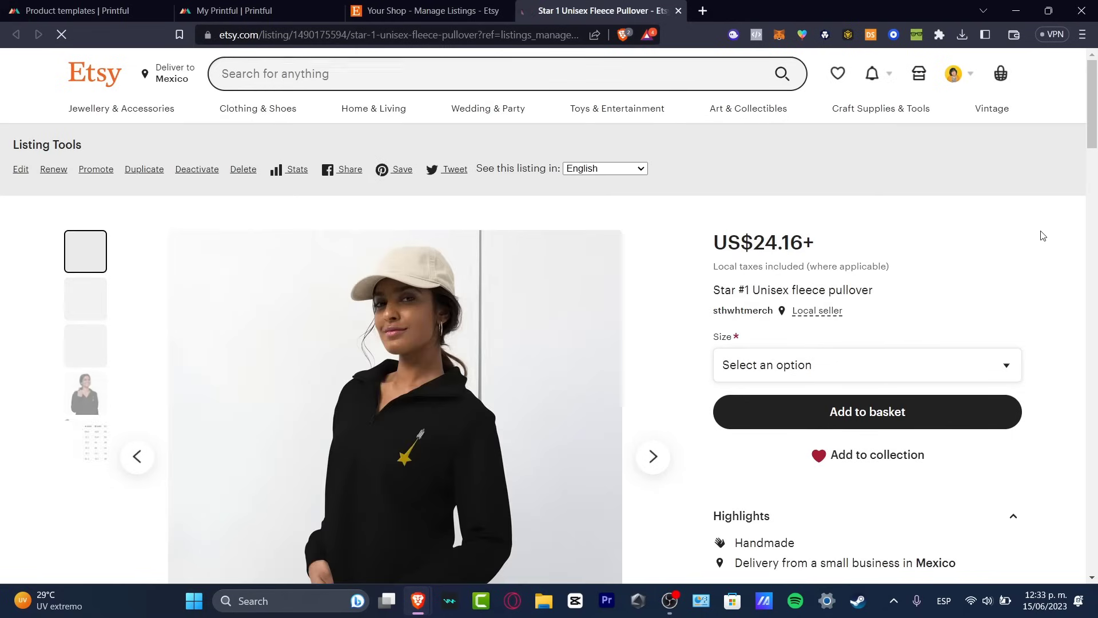
Examine the product photos on the pullover's Etsy listing page and open one in the enlarged view.
scroll(1042, 235, down, 3)
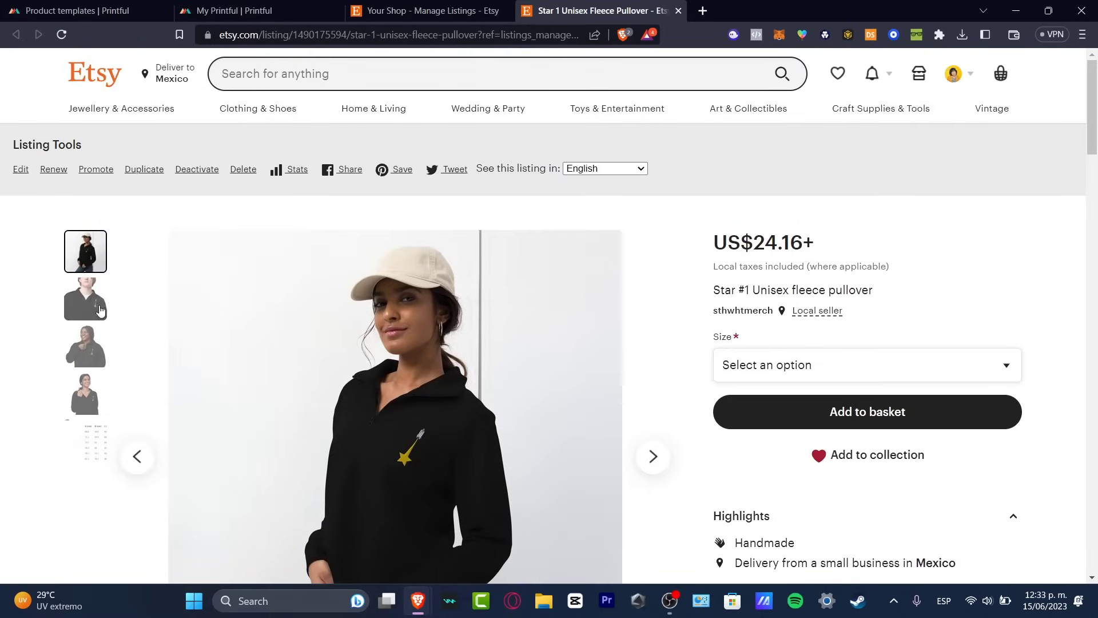
click(87, 306)
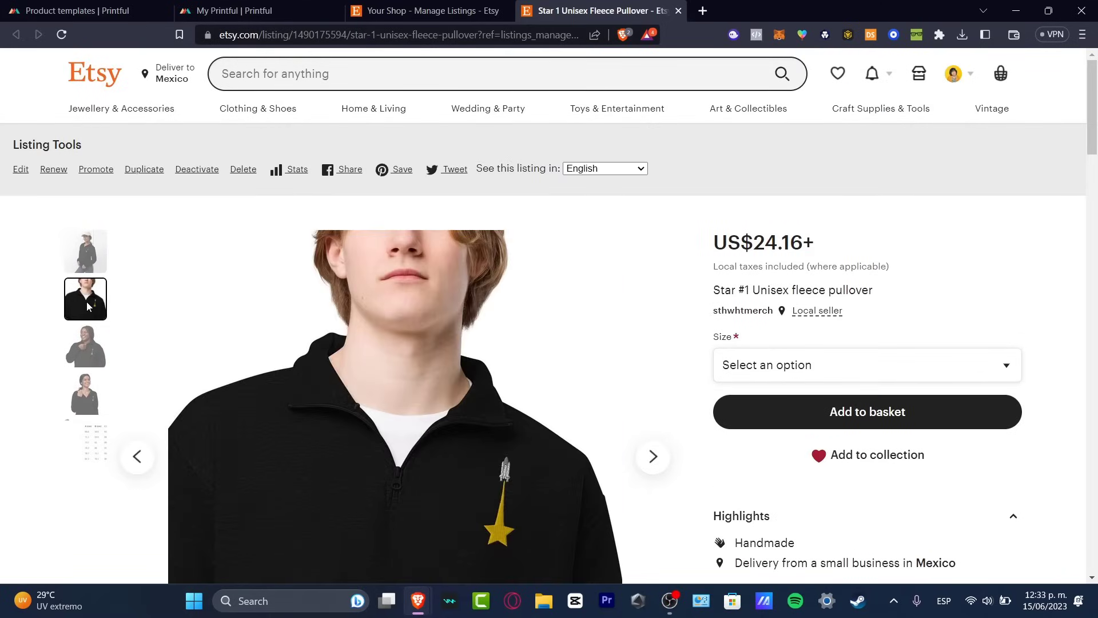
scroll(87, 302, down, 3)
scroll(87, 302, up, 3)
click(92, 355)
scroll(93, 354, down, 3)
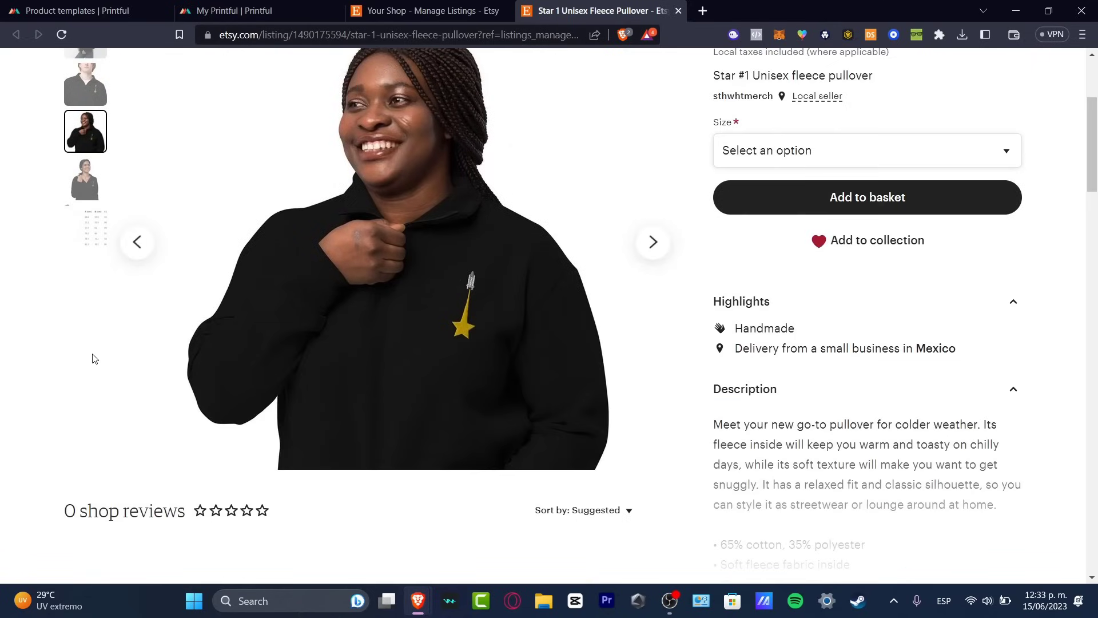
click(74, 184)
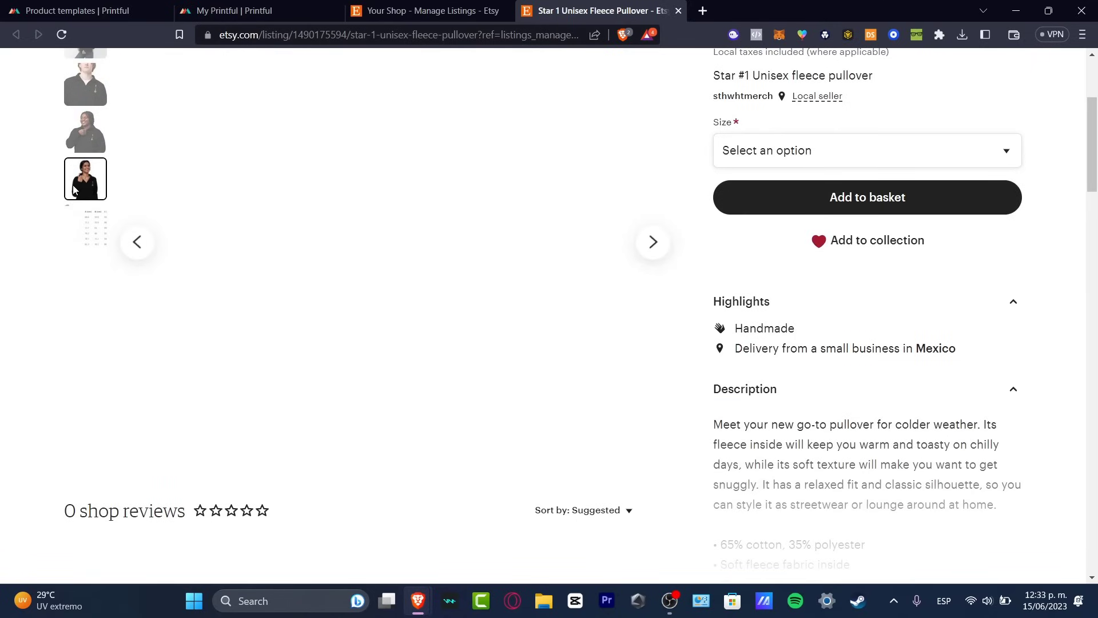
click(461, 282)
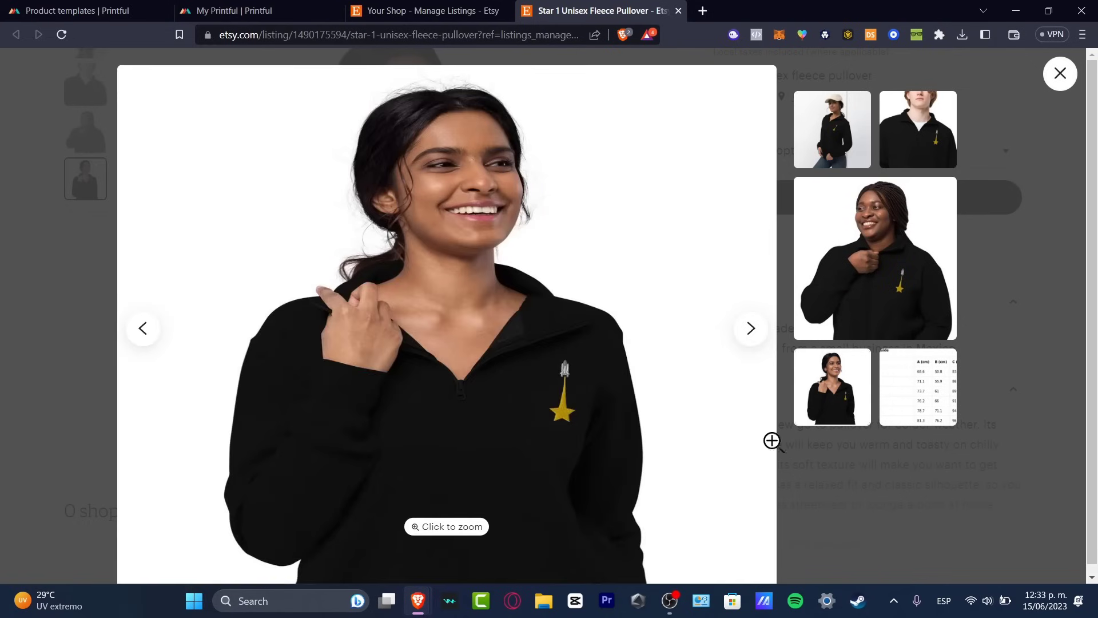
Browse the enlarged product photos, including the size guide and the model shots, and close the enlarged view.
click(749, 343)
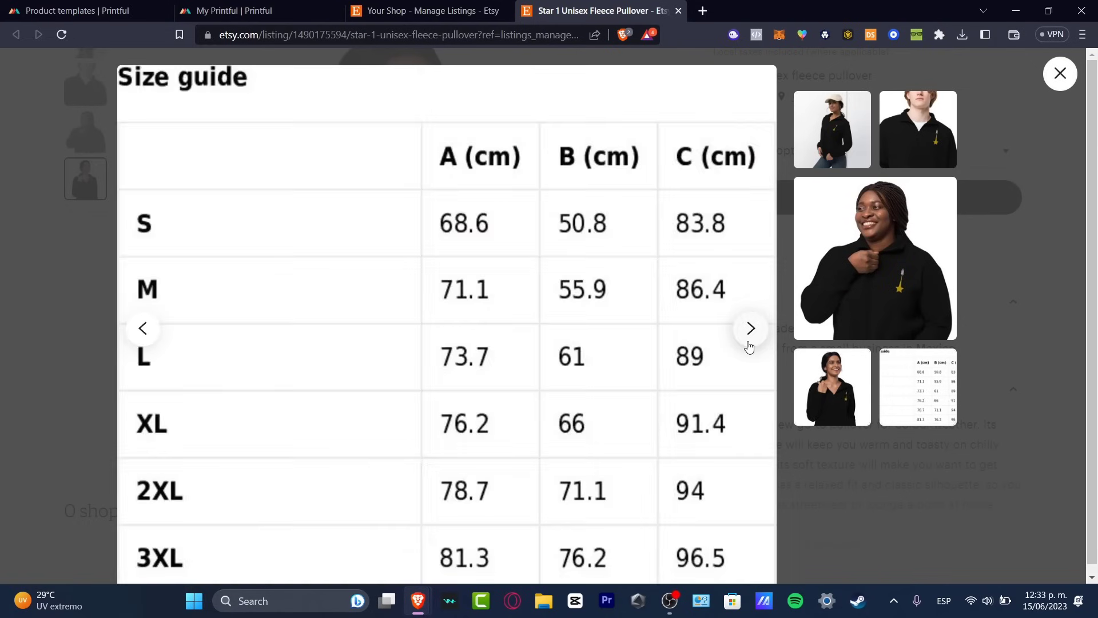
click(749, 346)
click(750, 347)
click(752, 347)
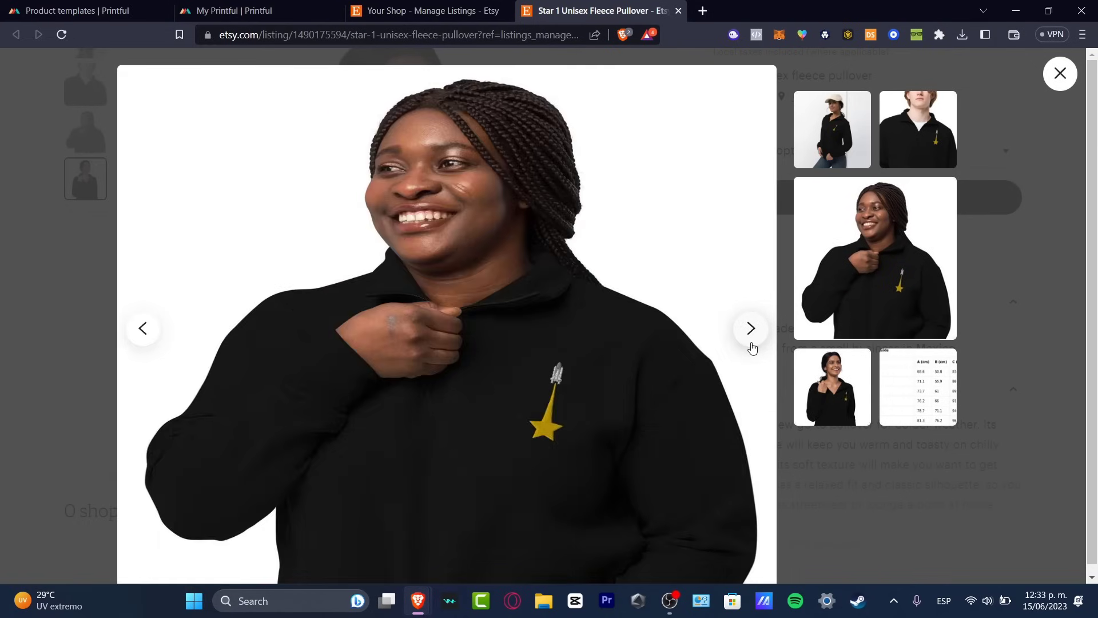
click(752, 329)
click(751, 329)
click(751, 328)
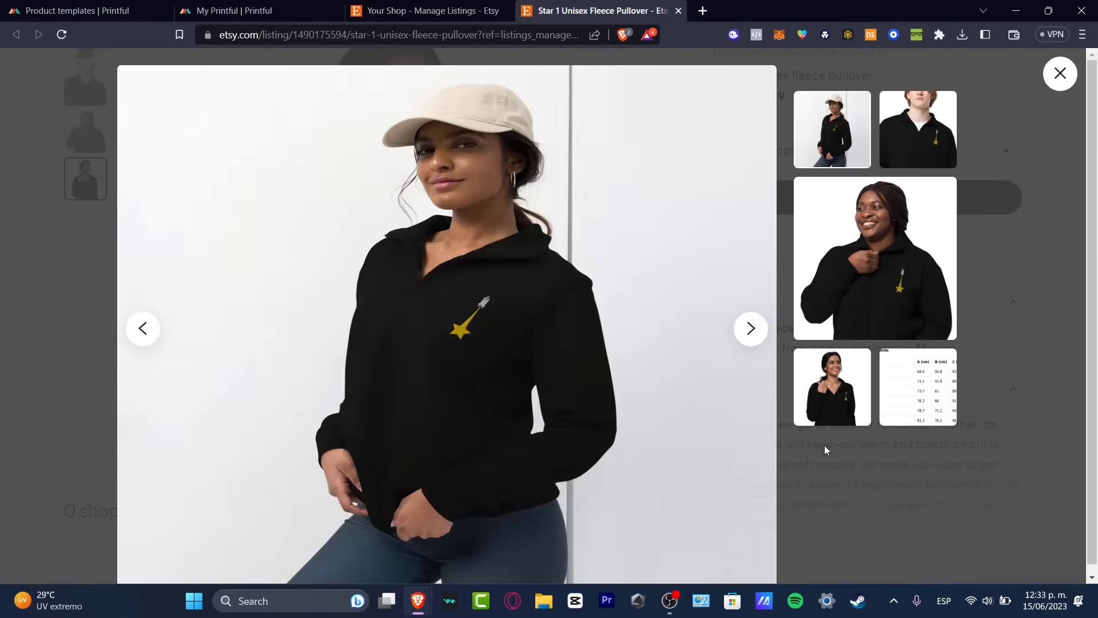
click(832, 447)
Examine the listing's description, delivery estimate, delivery cost, return policy and seller details.
scroll(873, 242, up, 3)
scroll(873, 242, down, 6)
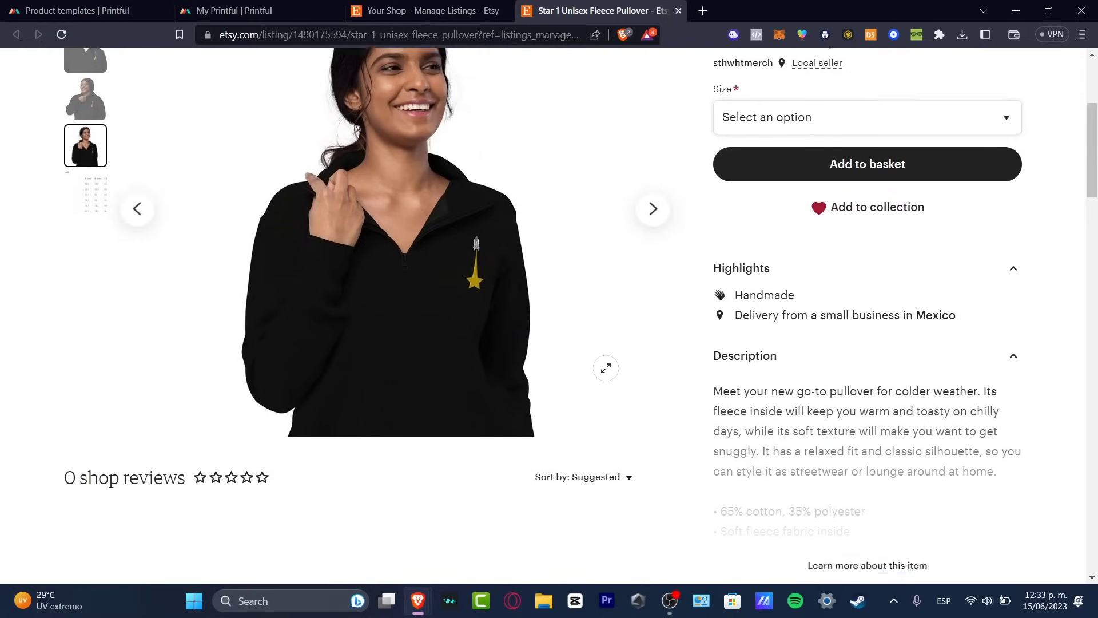
scroll(827, 296, down, 3)
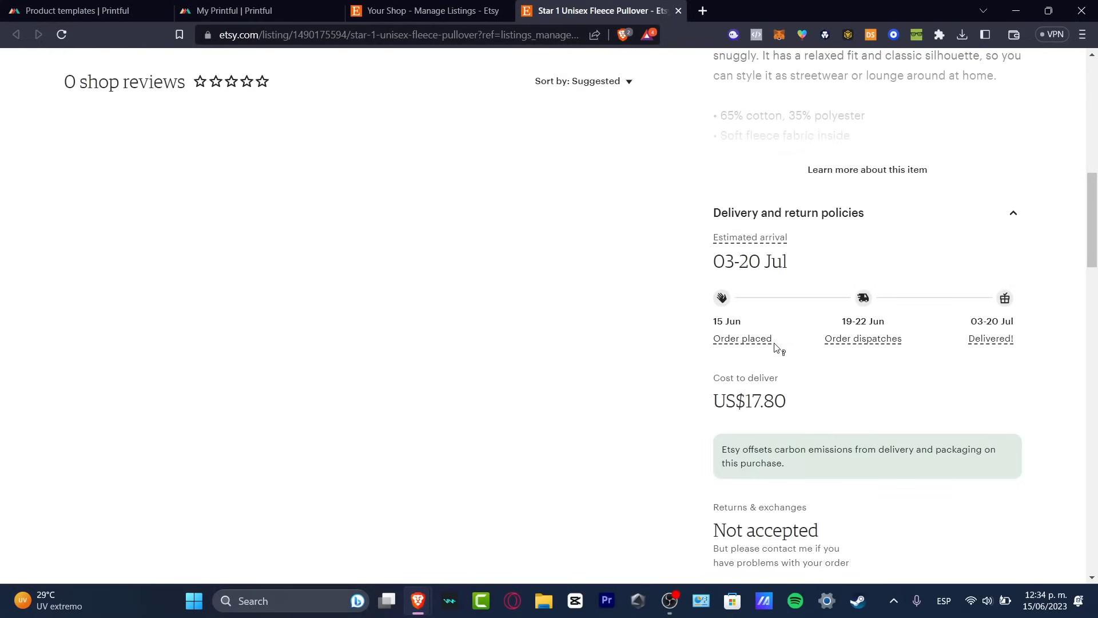
scroll(776, 346, down, 3)
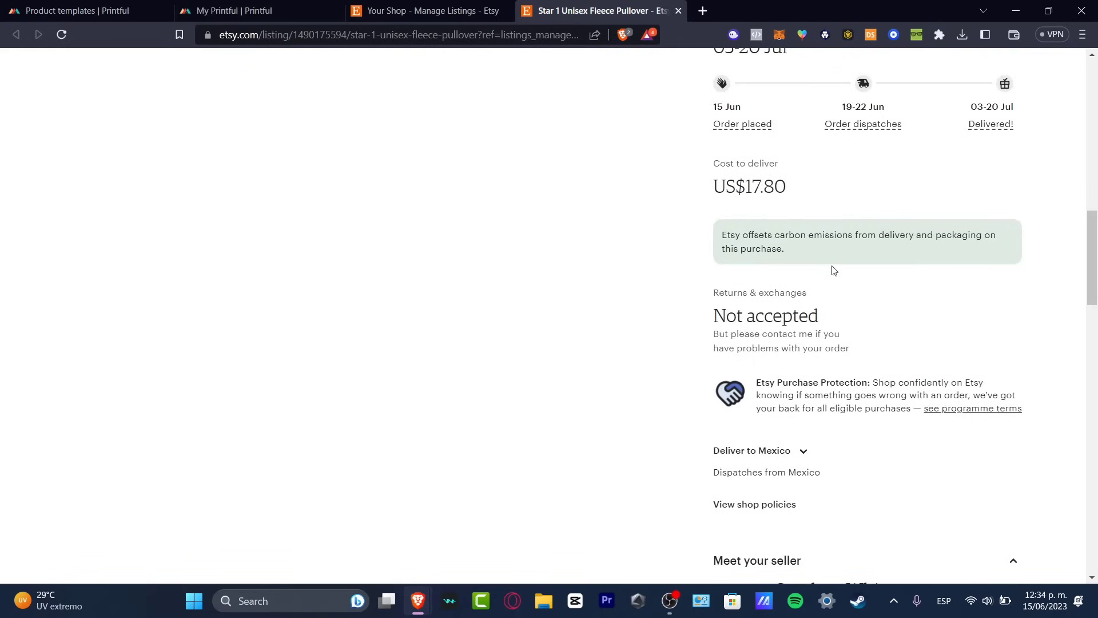
scroll(834, 271, down, 3)
scroll(840, 306, down, 3)
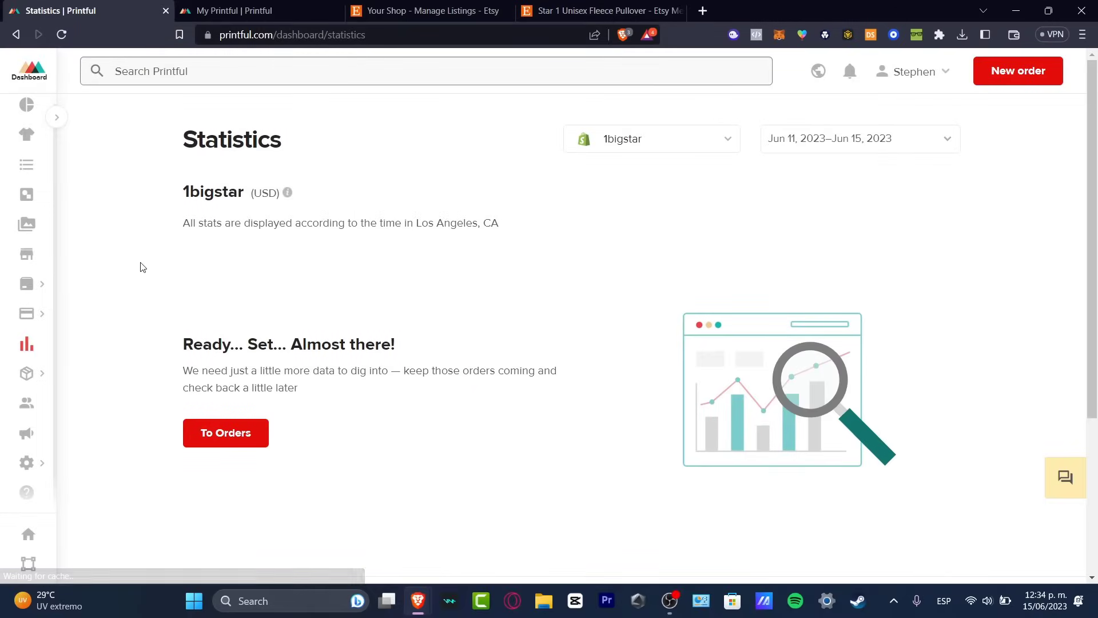
In Printful, go from the statistics to the orders page and examine the order list and its FAQ.
click(220, 436)
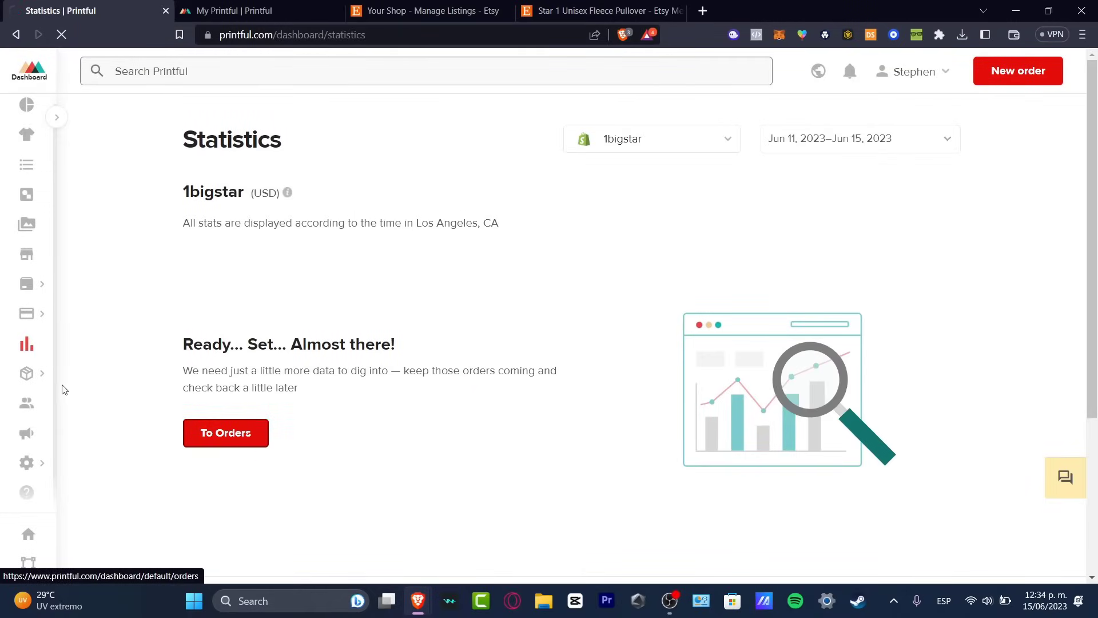
mouse_move(35, 373)
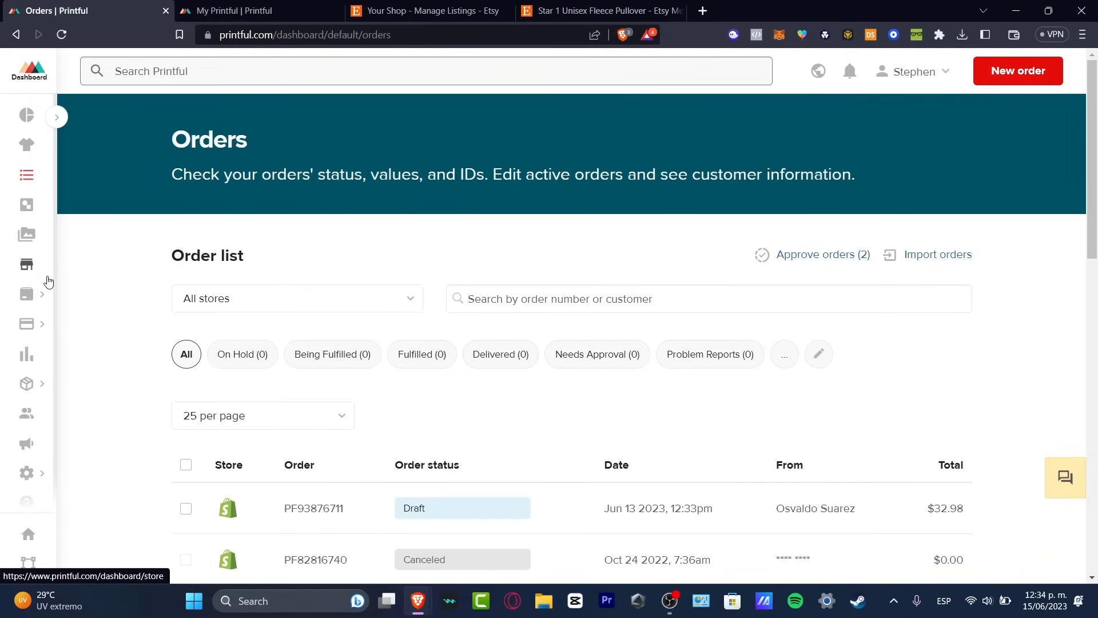
scroll(398, 297, down, 4)
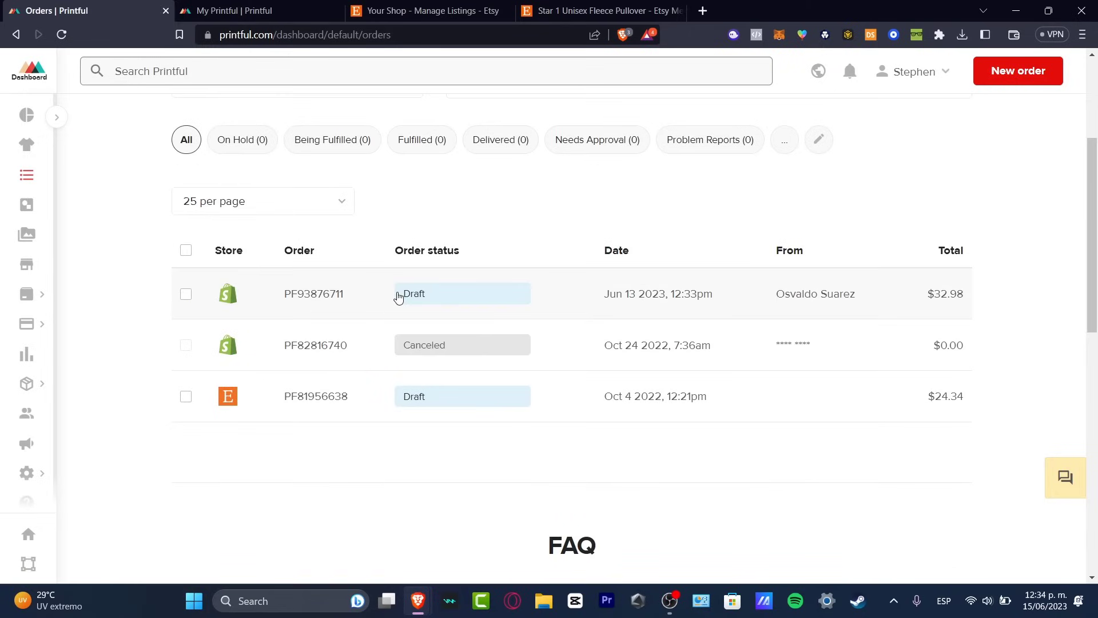
scroll(423, 337, down, 8)
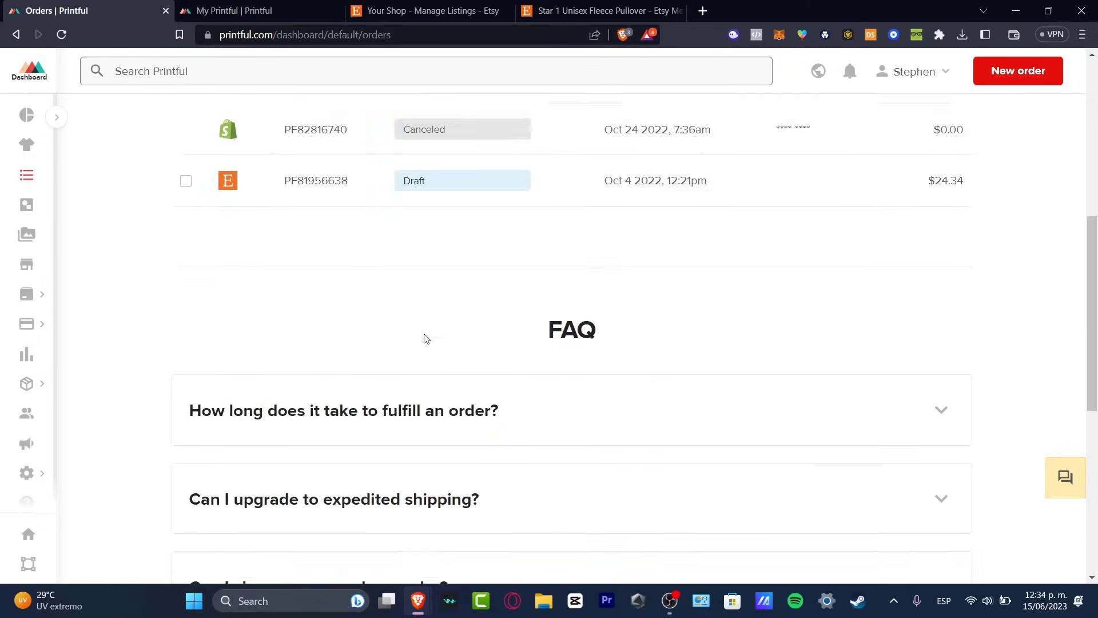
Return to the Printful dashboard and look through the suggested products, challenges and perks.
click(26, 72)
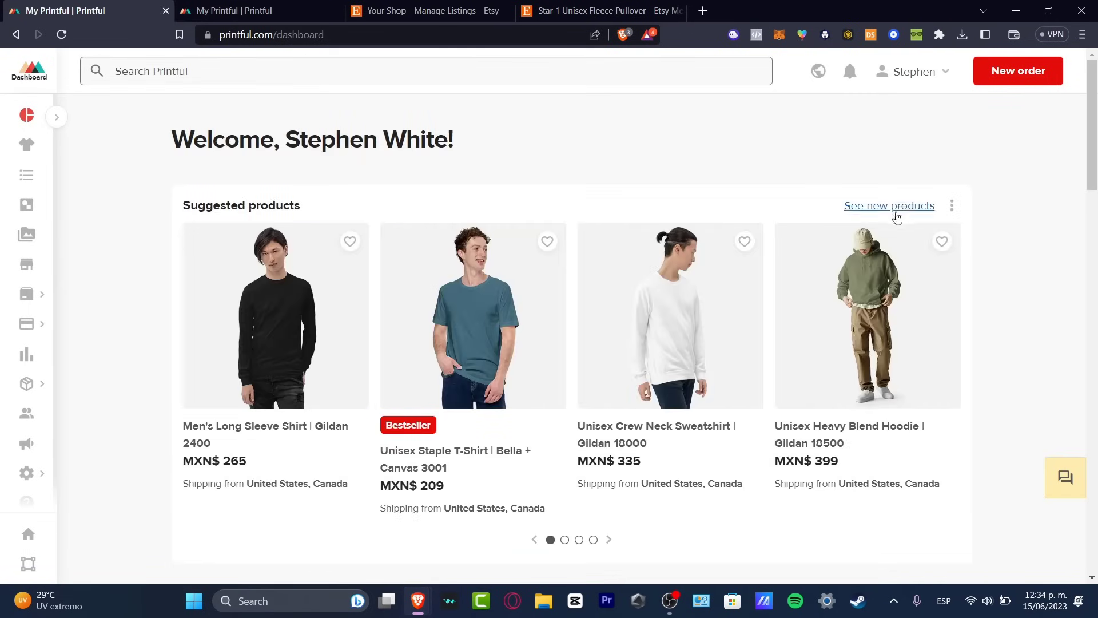
scroll(968, 265, down, 9)
scroll(971, 268, down, 9)
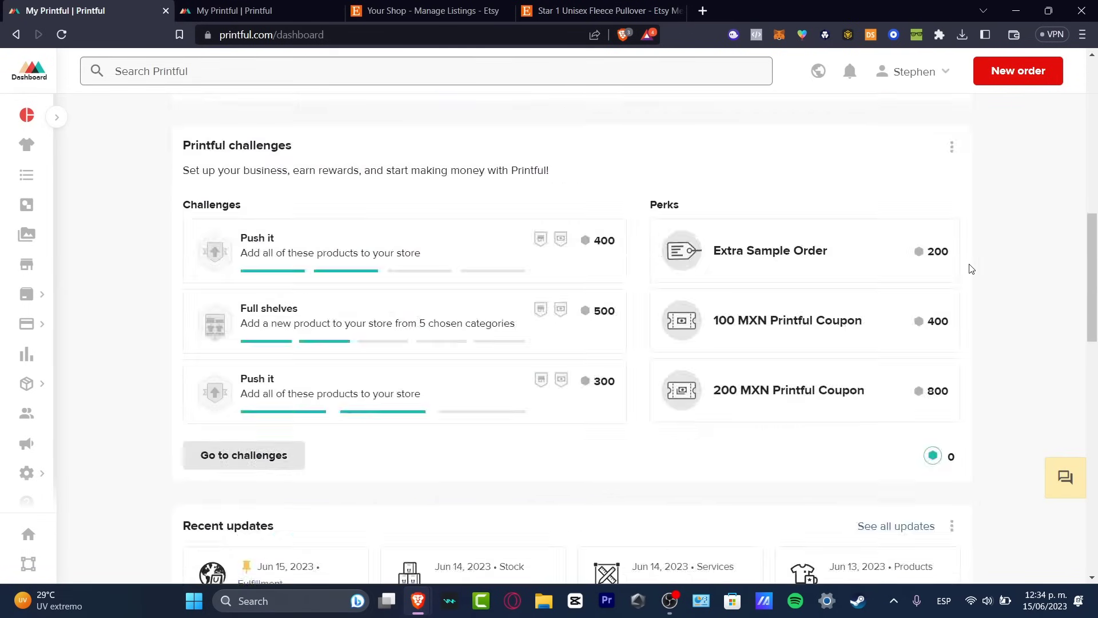